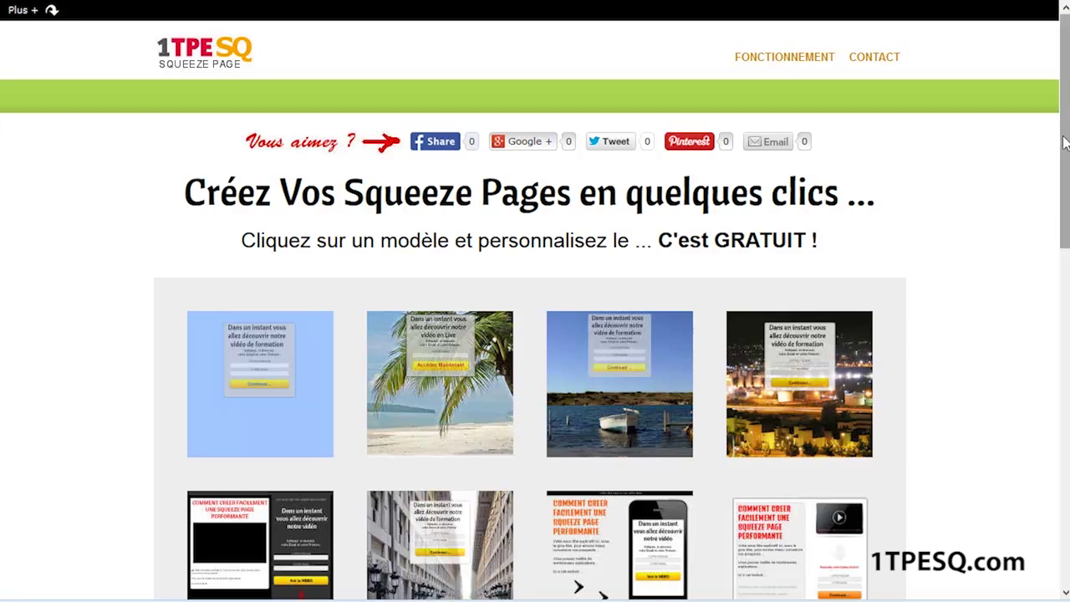
Step: Open the palm-beach squeeze page template from the gallery in the page editor
drag(1066, 145, 1059, 184)
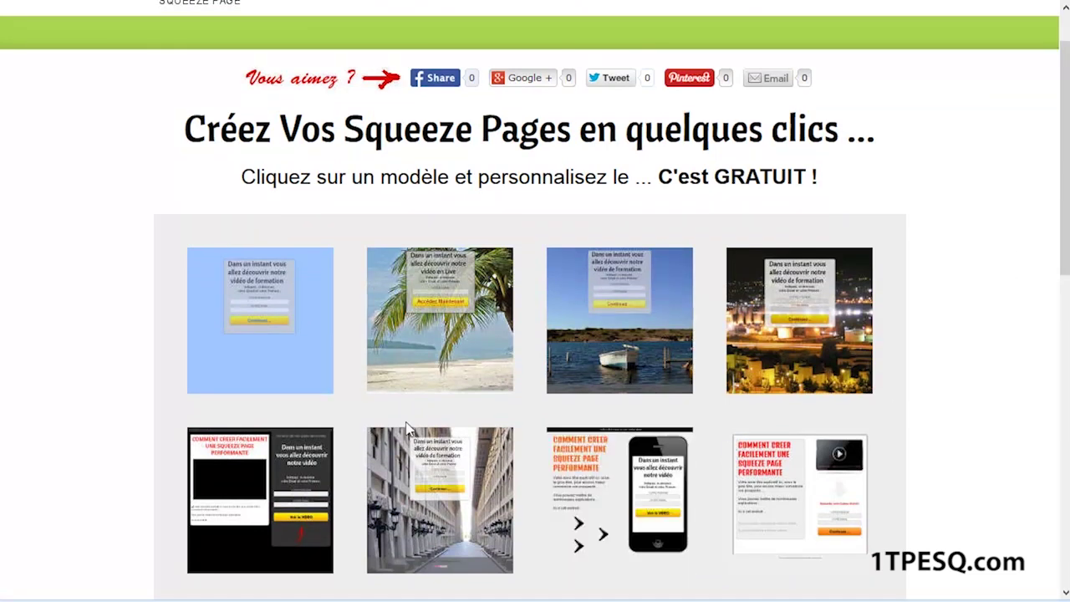
click(433, 348)
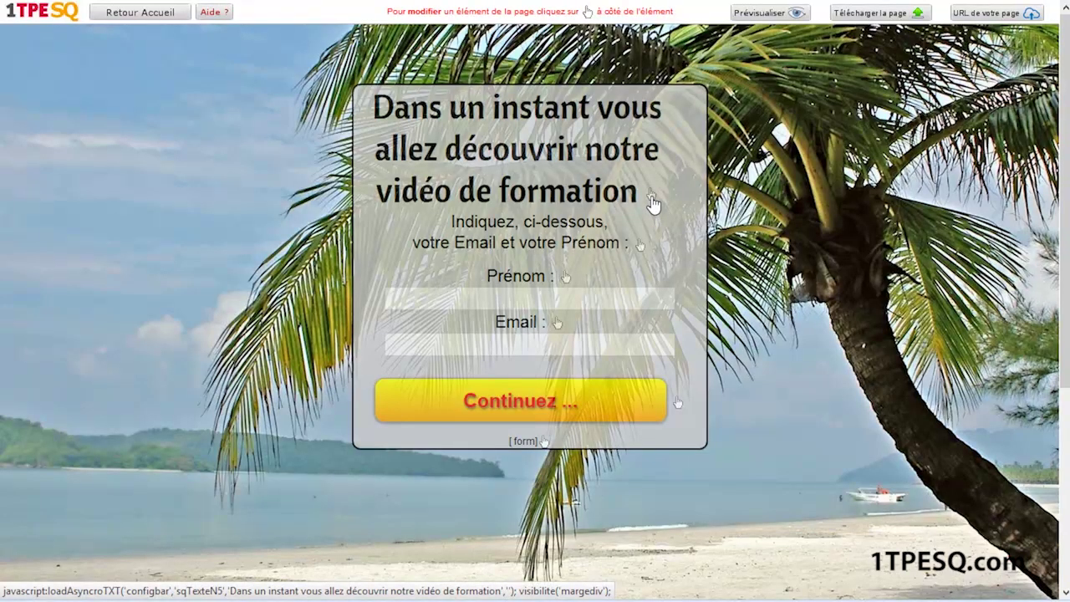
Step: Replace the heading with 'Fabriquez Facilement vos Pages de Capture' followed by two blank lines
click(651, 200)
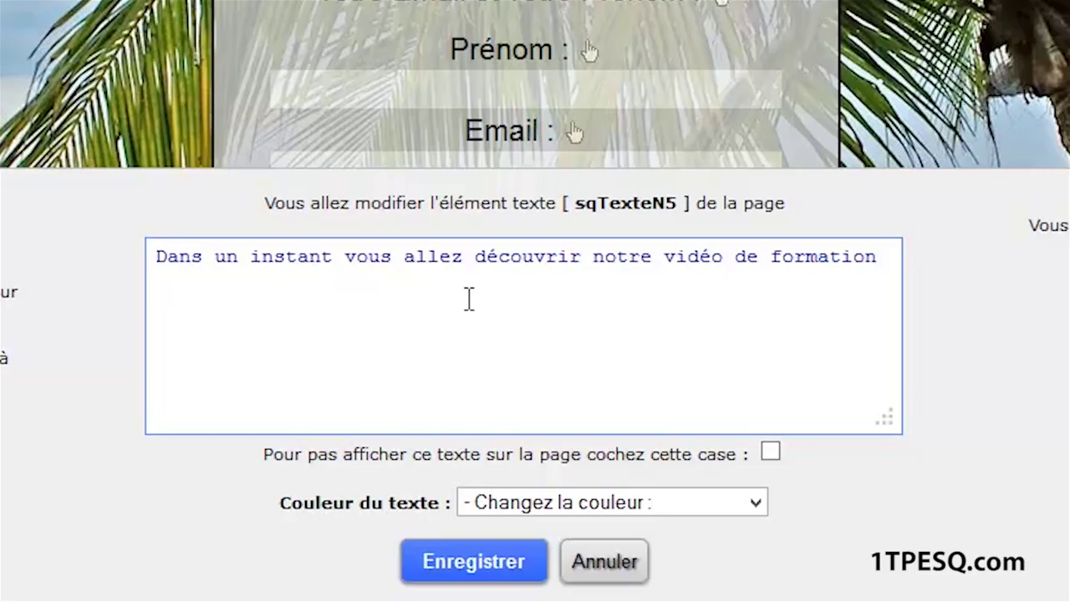
drag(883, 264, 1, 235)
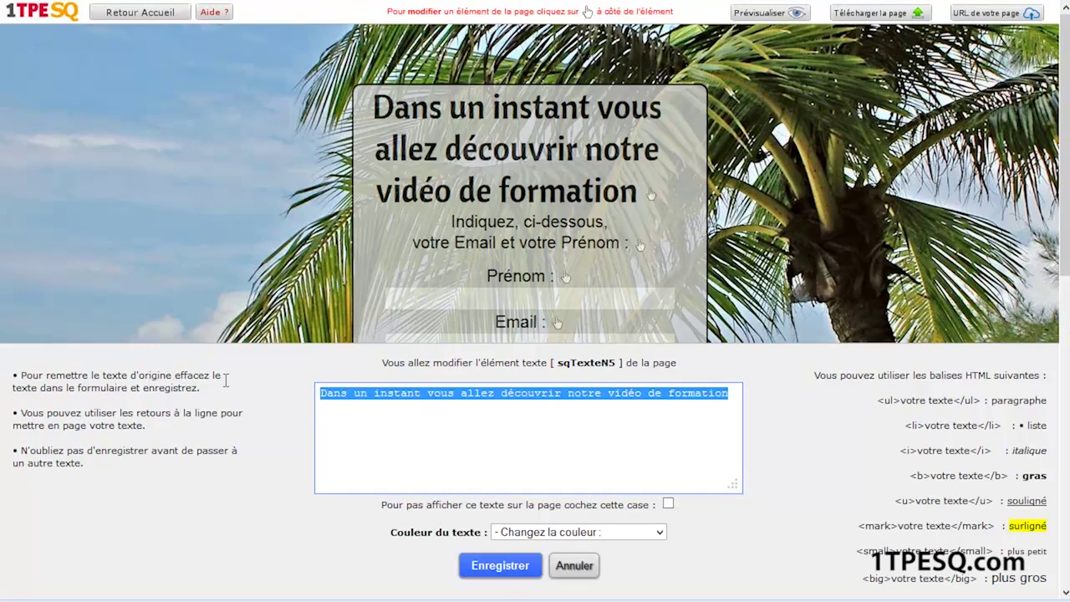
key(Delete)
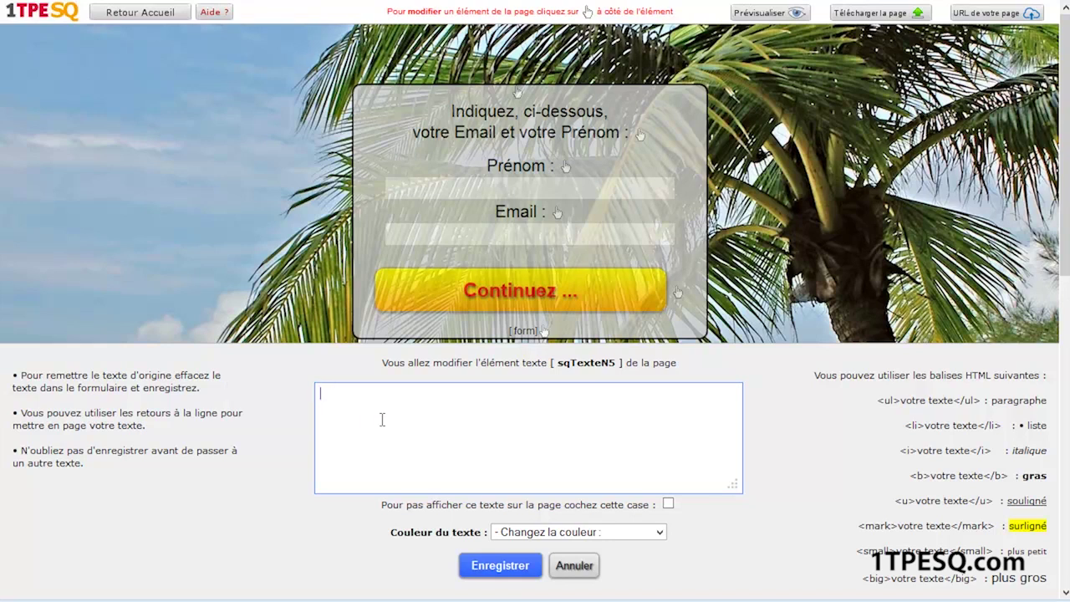
text(Fa)
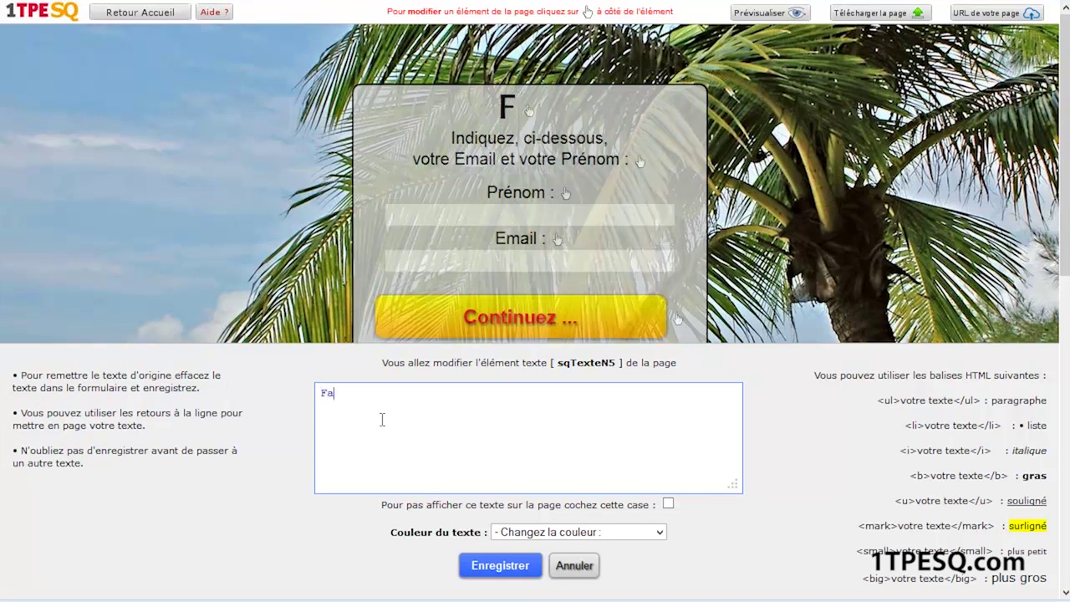
text(briquez)
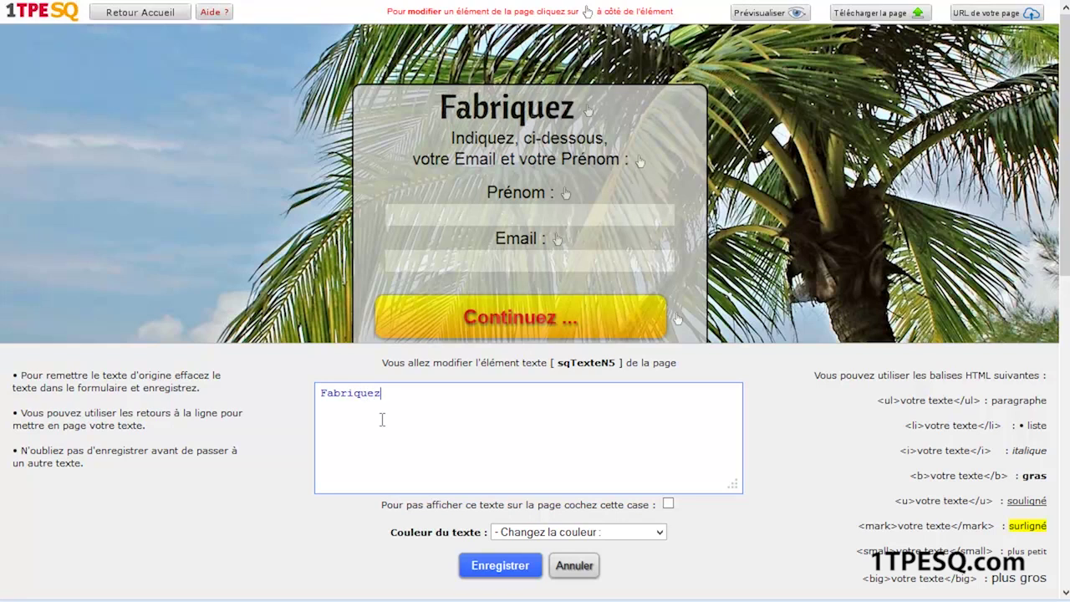
text( Facilement)
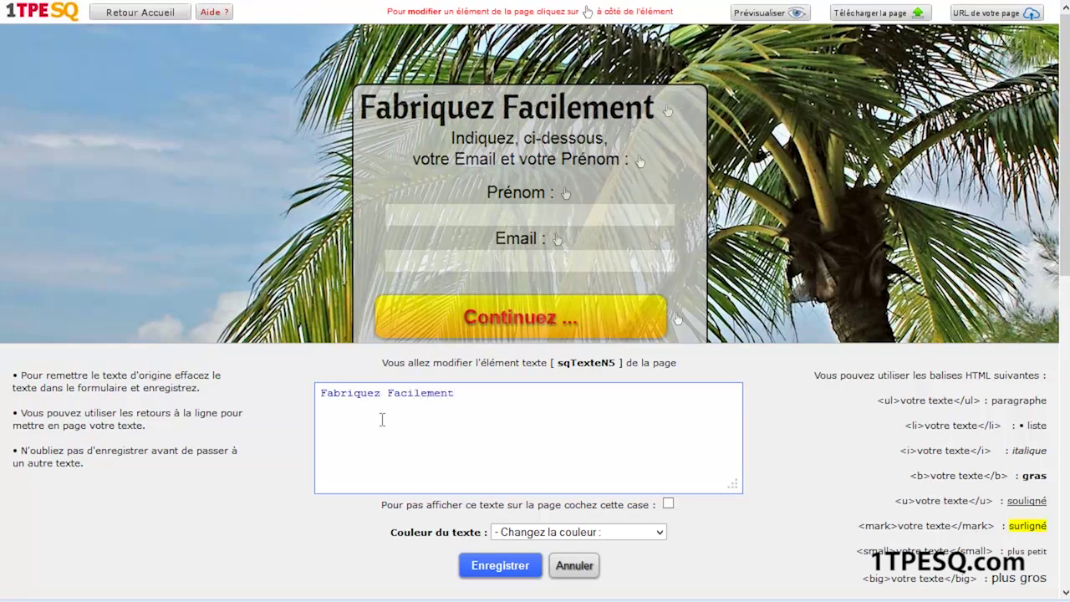
text( vo)
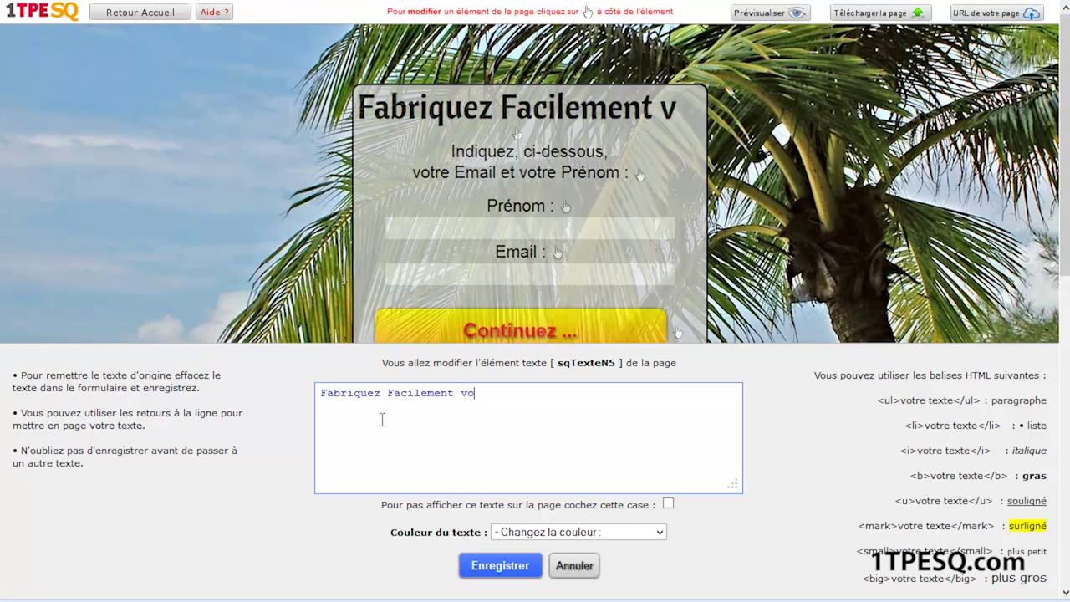
text(s Pa)
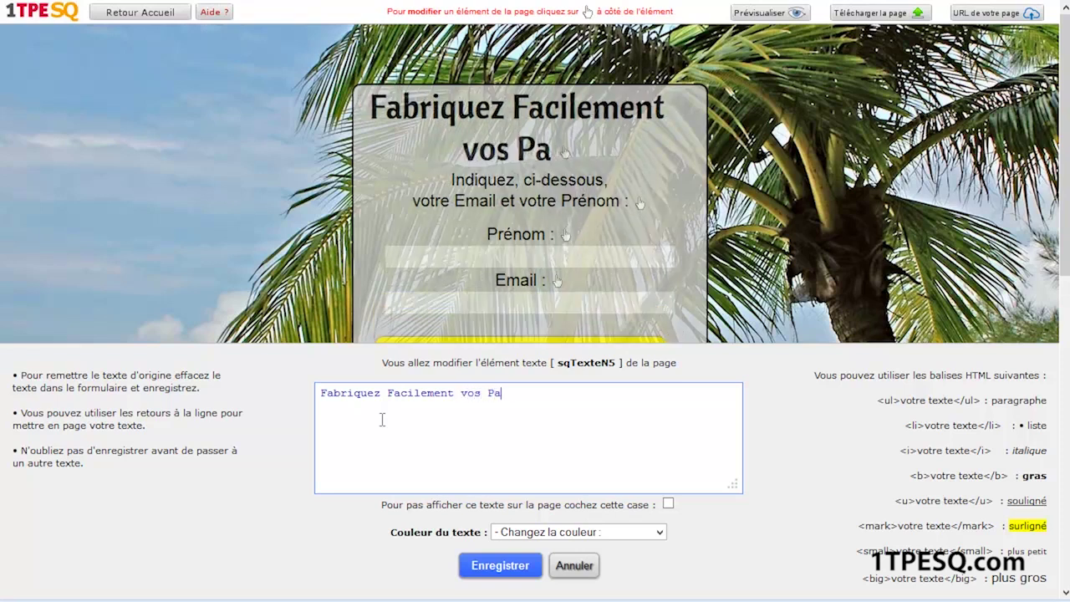
text(ges de Capture)
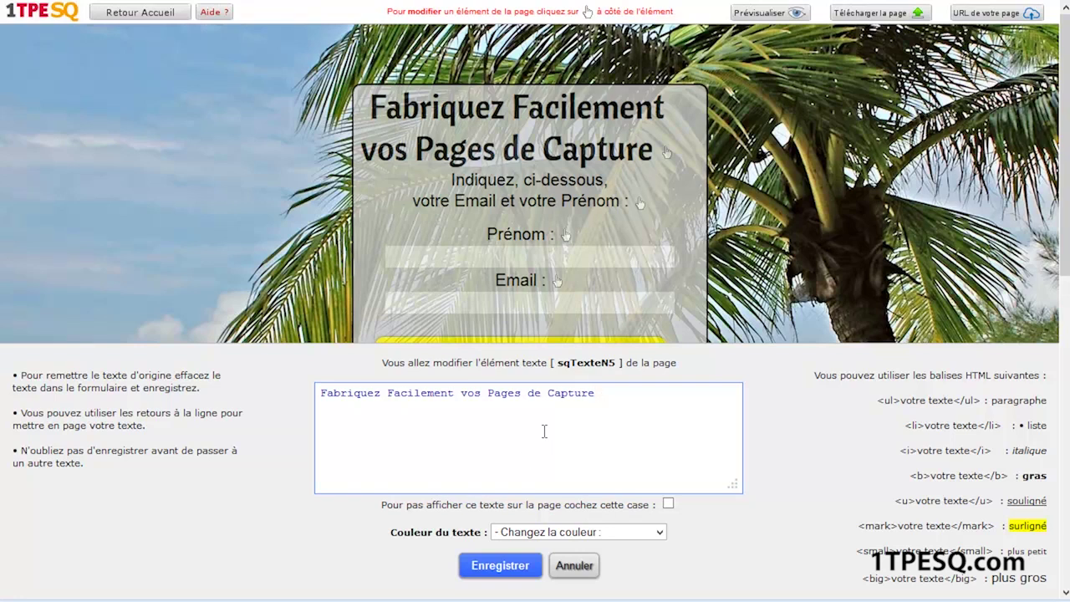
key(Return)
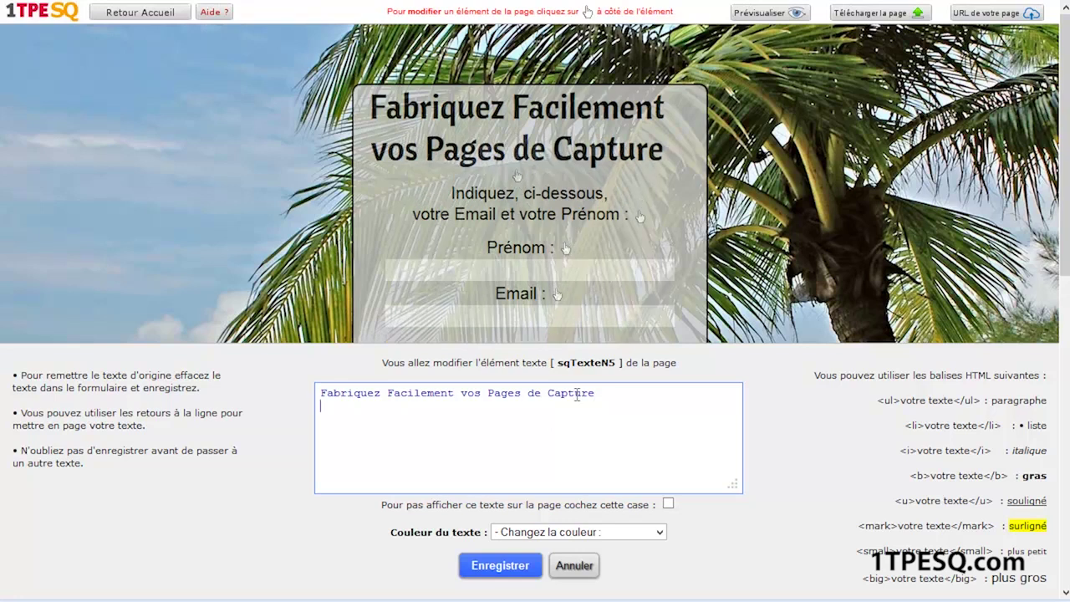
key(Return)
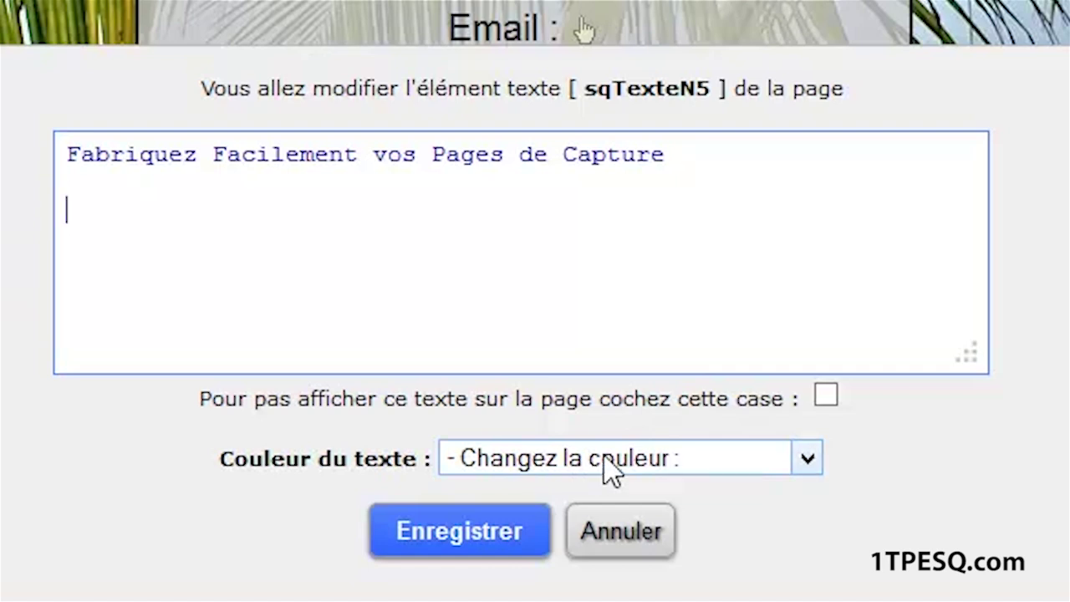
Step: Colour the new heading green (#008000) and save it
click(611, 471)
scroll(815, 564, down, 5)
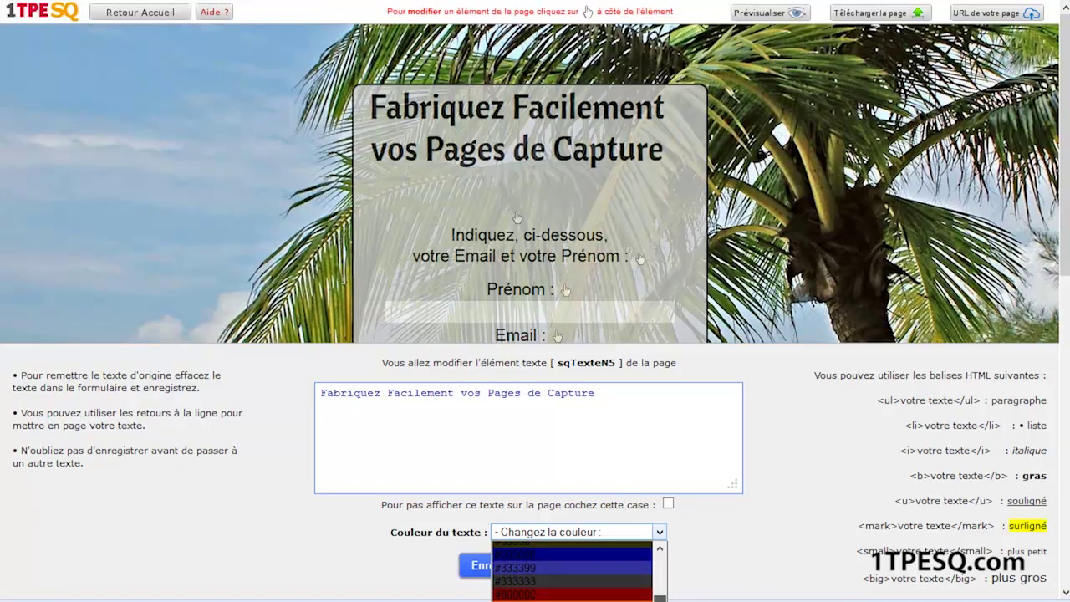
scroll(573, 570, down, 3)
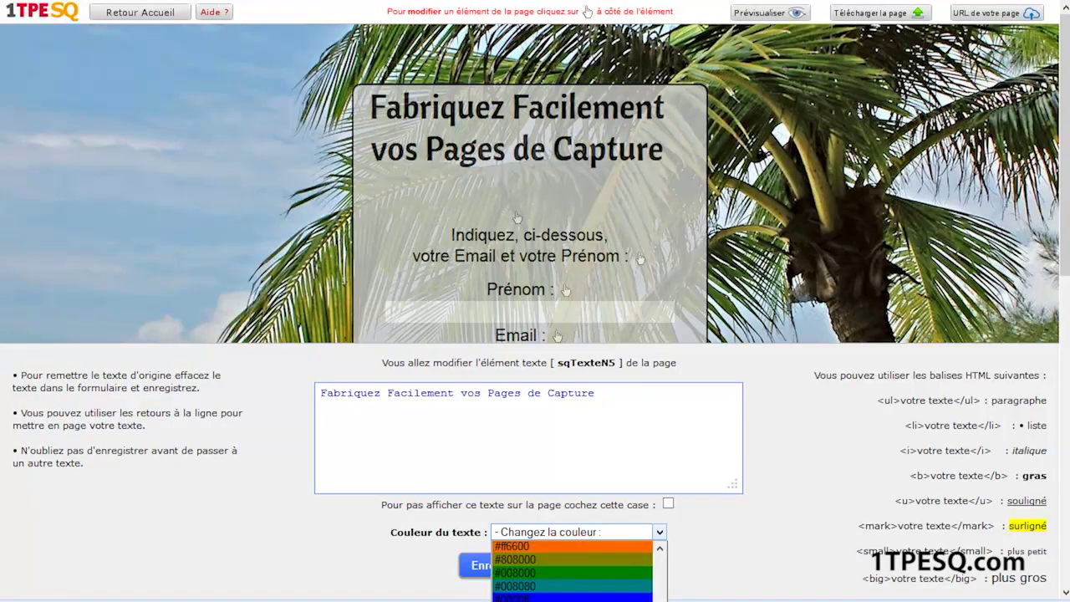
scroll(572, 570, down, 2)
scroll(572, 570, up, 2)
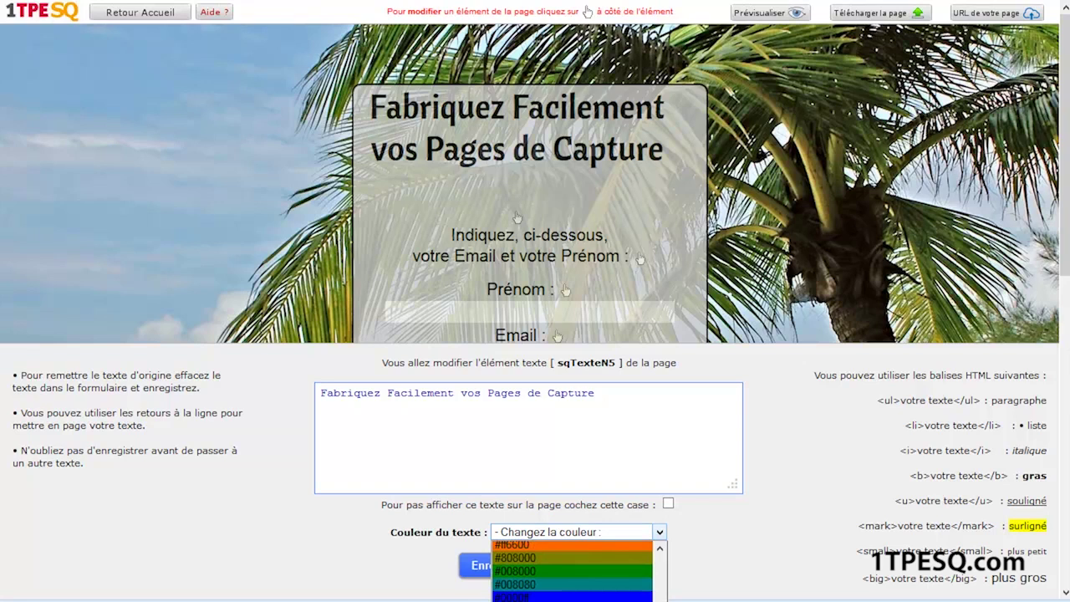
click(528, 573)
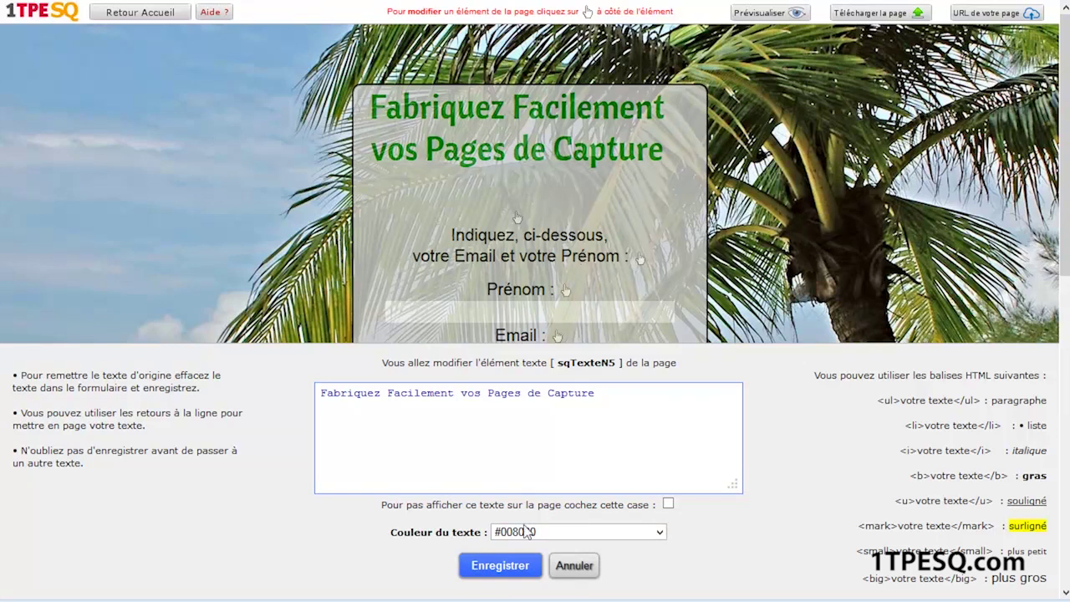
click(504, 566)
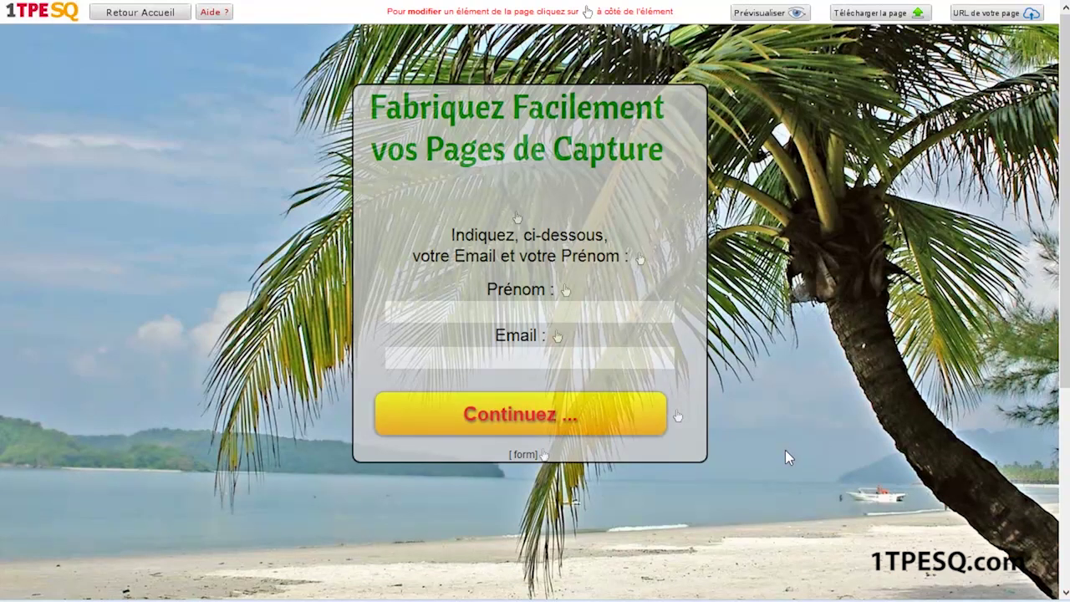
Step: Edit the instruction text above the fields, deleting its first line 'Indiquez, ci-dessous,'
click(640, 261)
click(479, 391)
drag(479, 391, 278, 392)
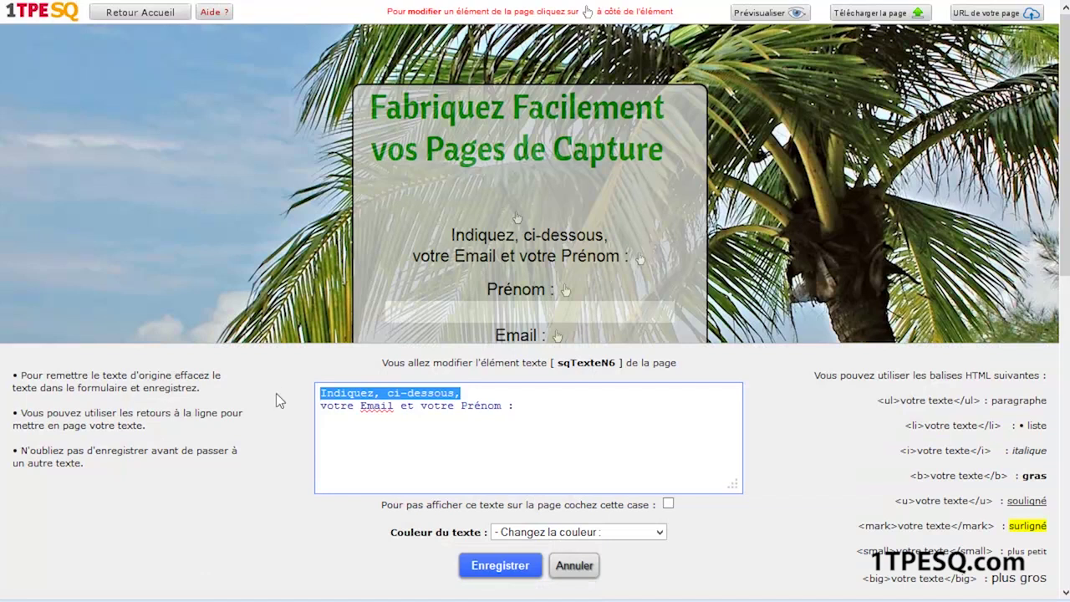
key(BackSpace)
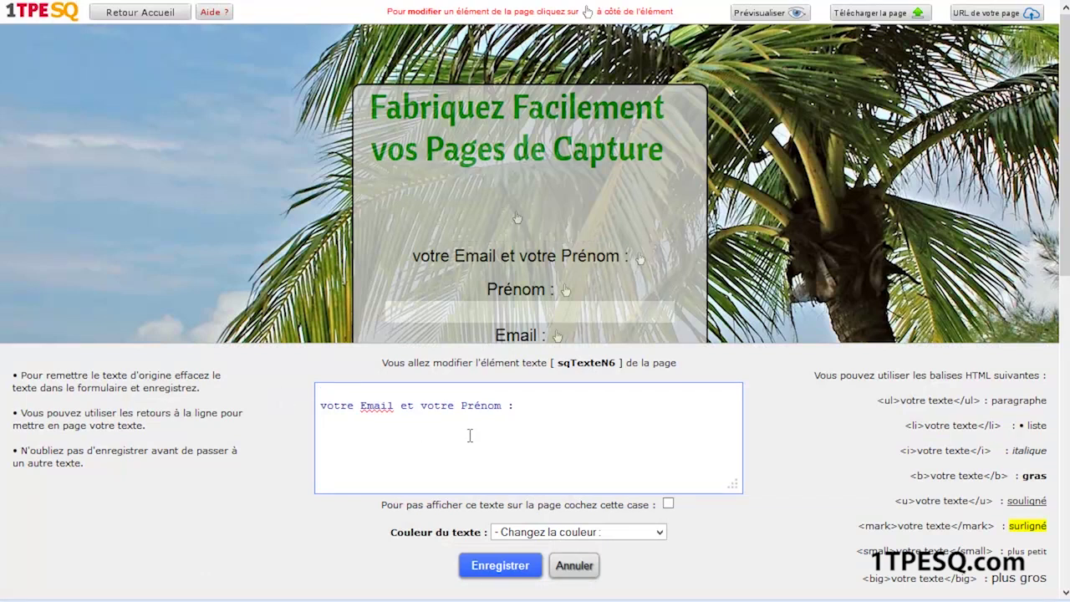
key(Delete)
key(Delete)
text(V)
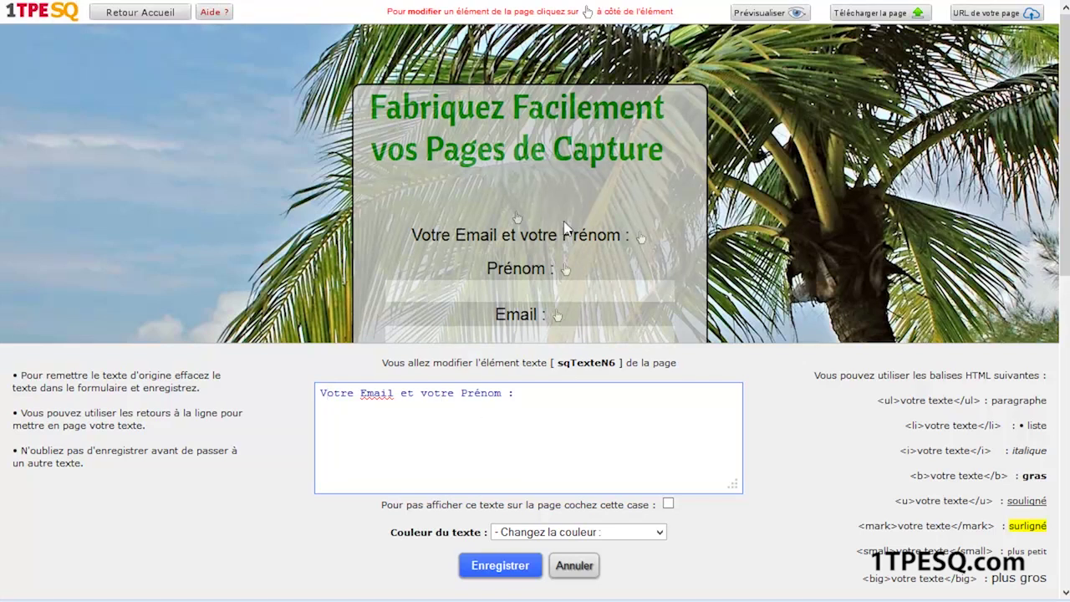
Step: Colour the instruction text #993300 and hide it, then save it empty to restore the original wording
click(551, 533)
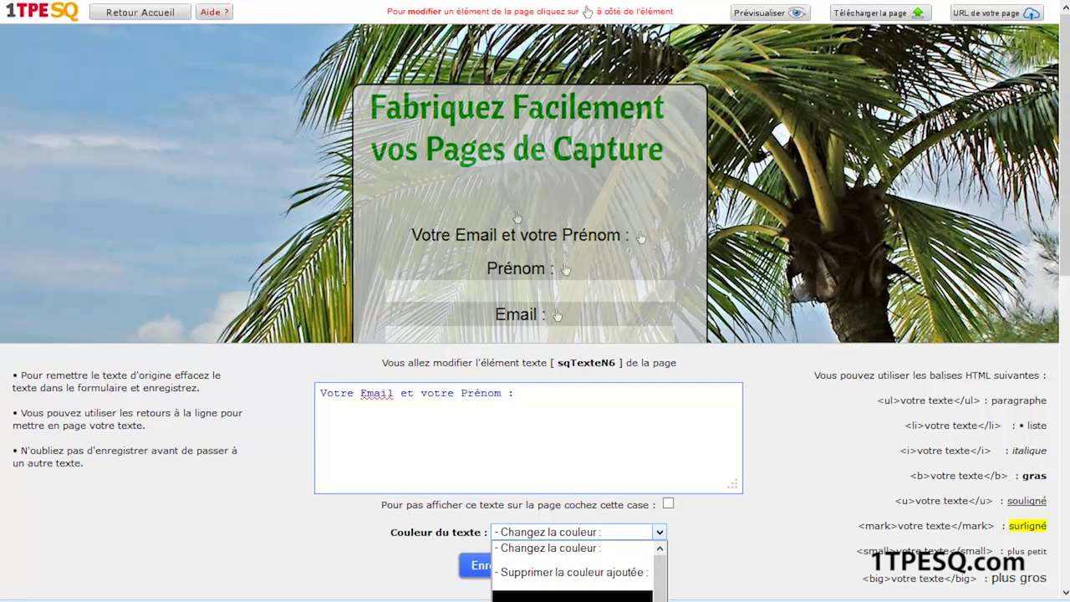
click(576, 597)
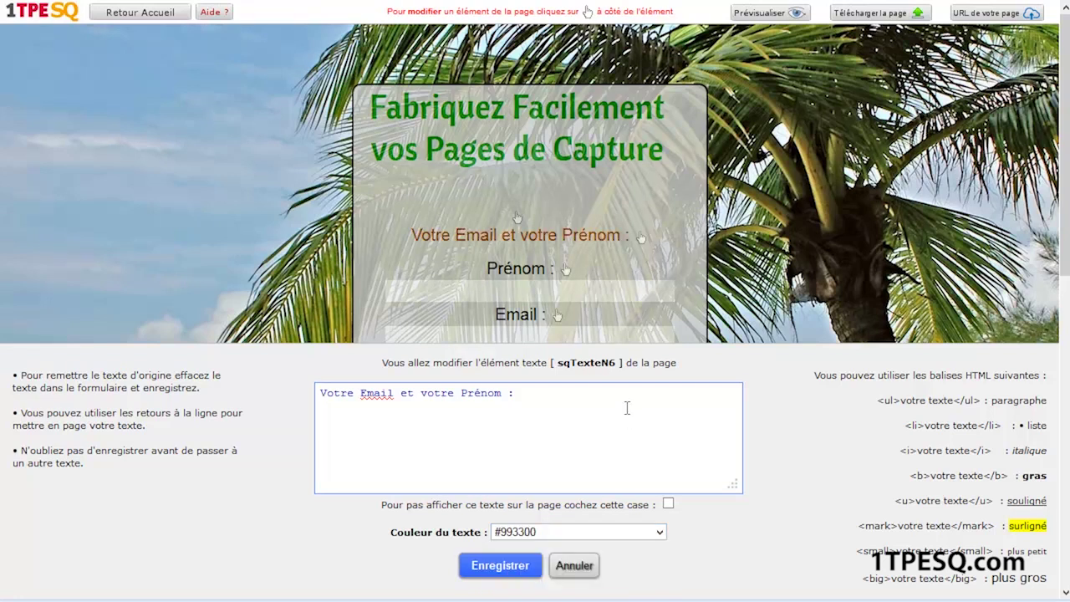
click(668, 503)
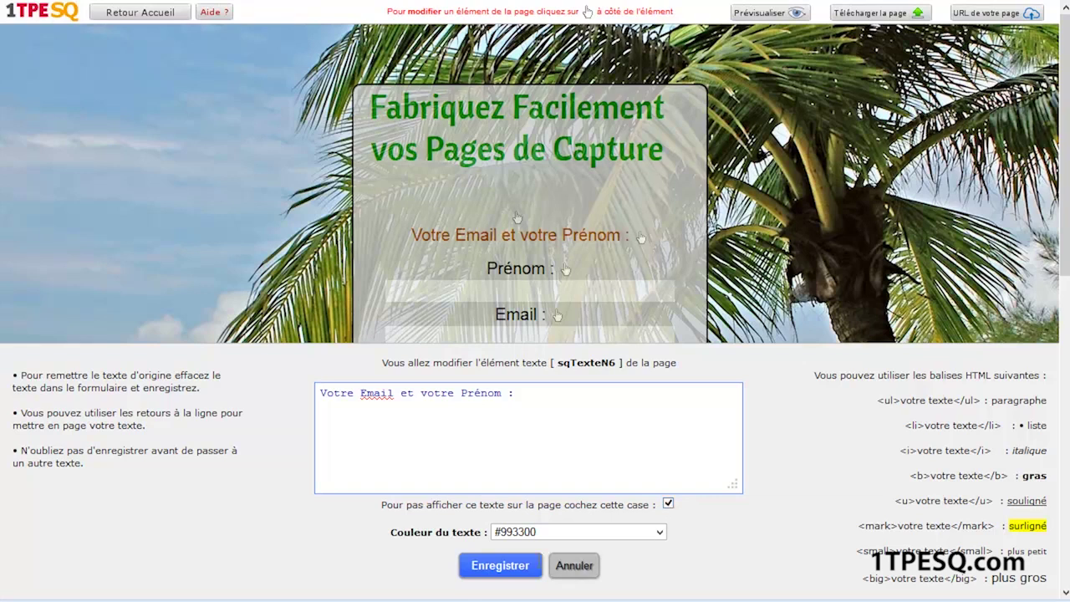
click(499, 566)
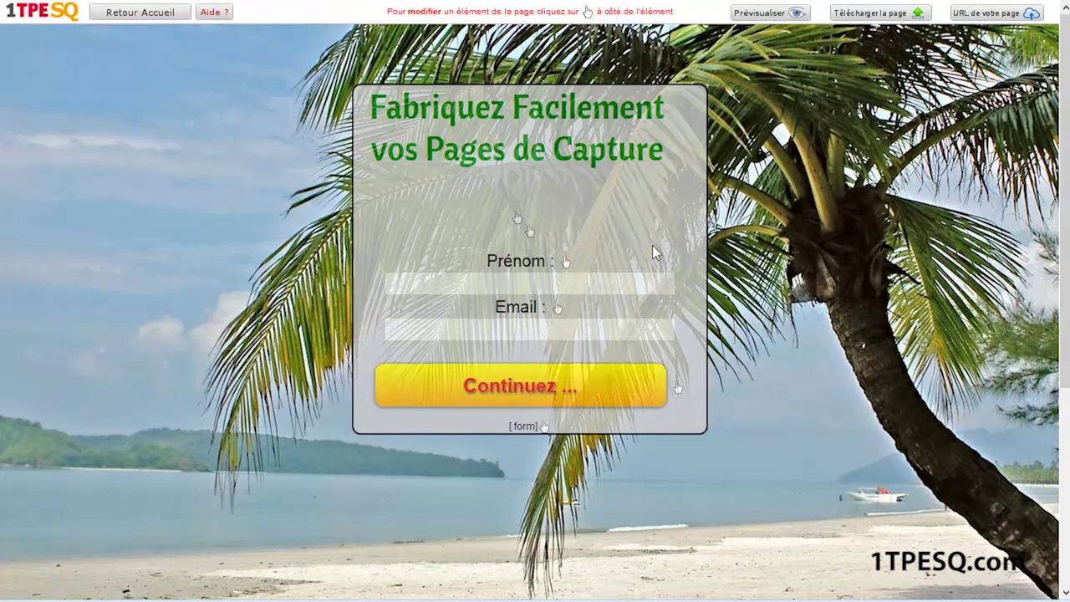
click(527, 234)
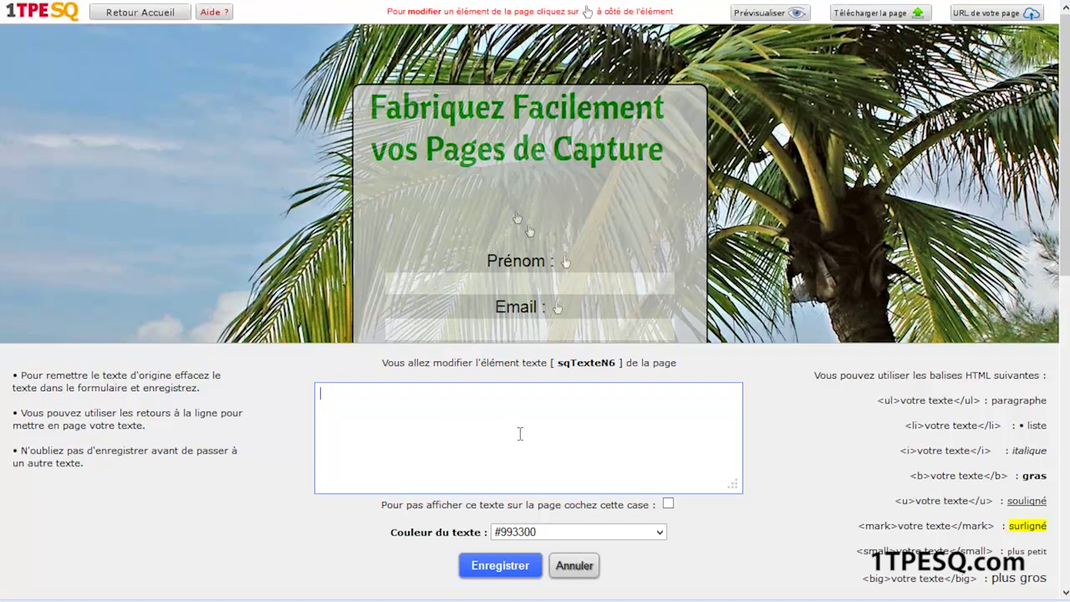
click(500, 566)
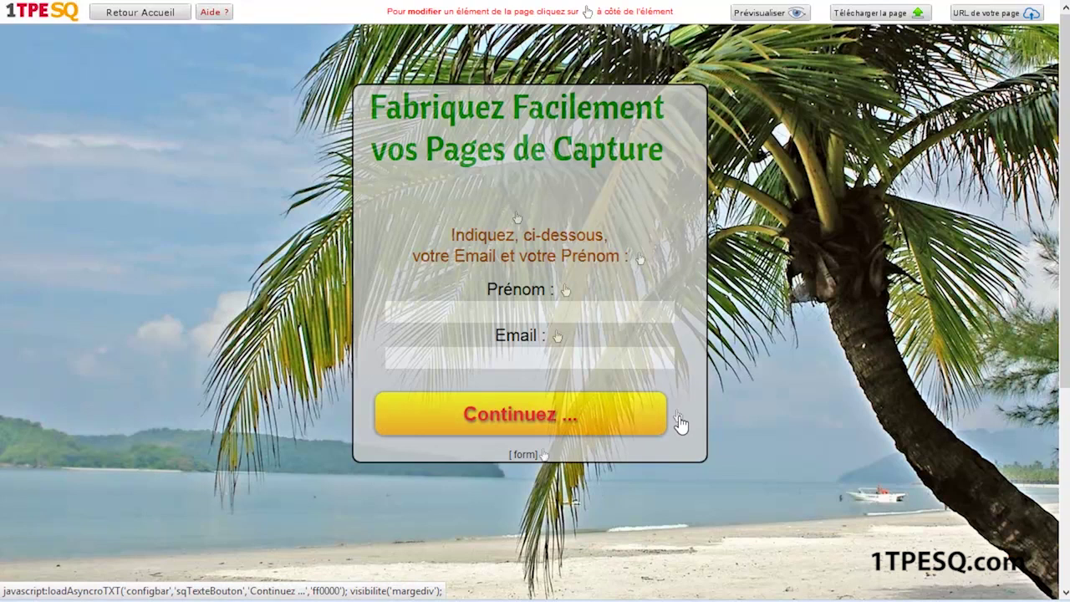
click(679, 418)
scroll(830, 271, down, 3)
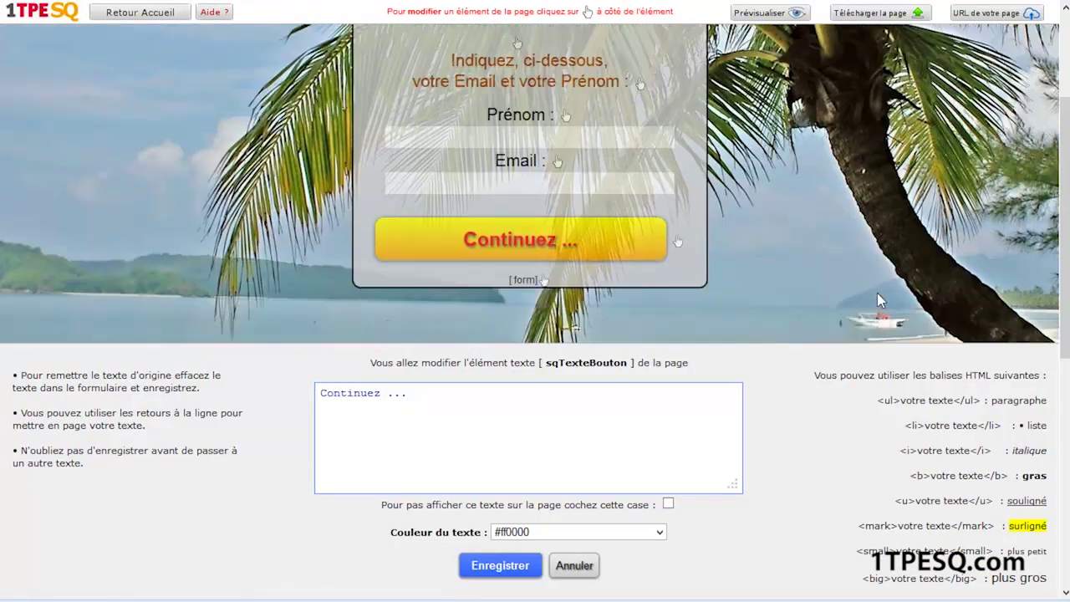
scroll(800, 257, up, 1)
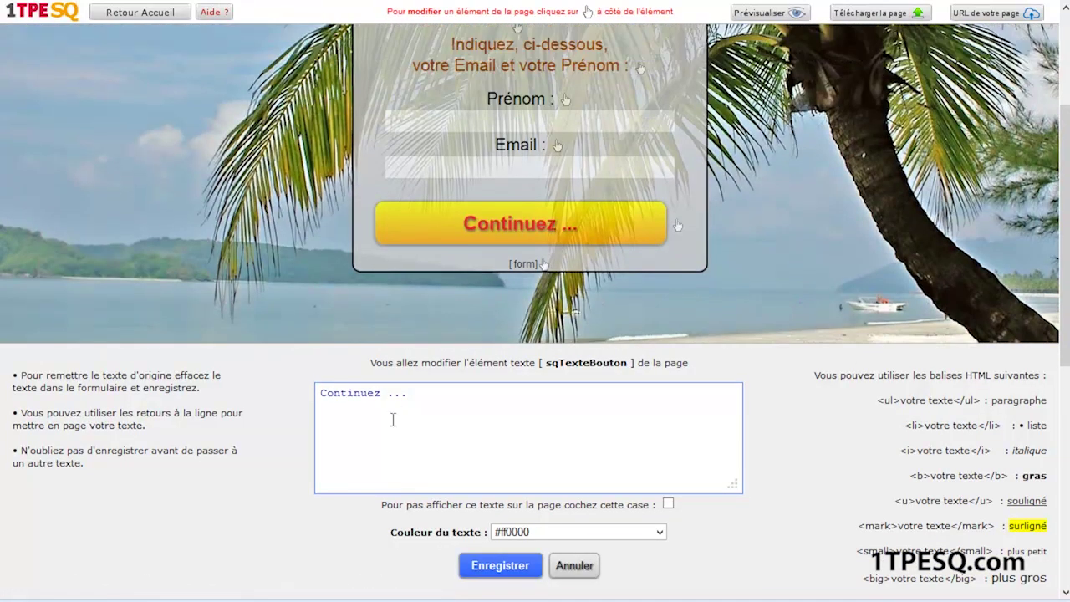
click(546, 531)
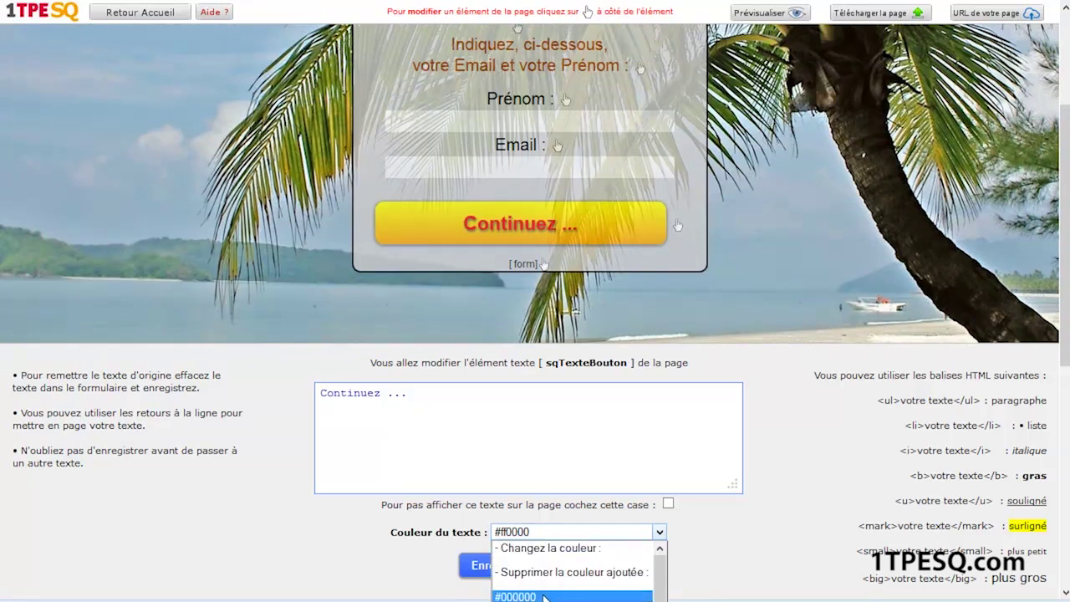
click(543, 595)
click(493, 565)
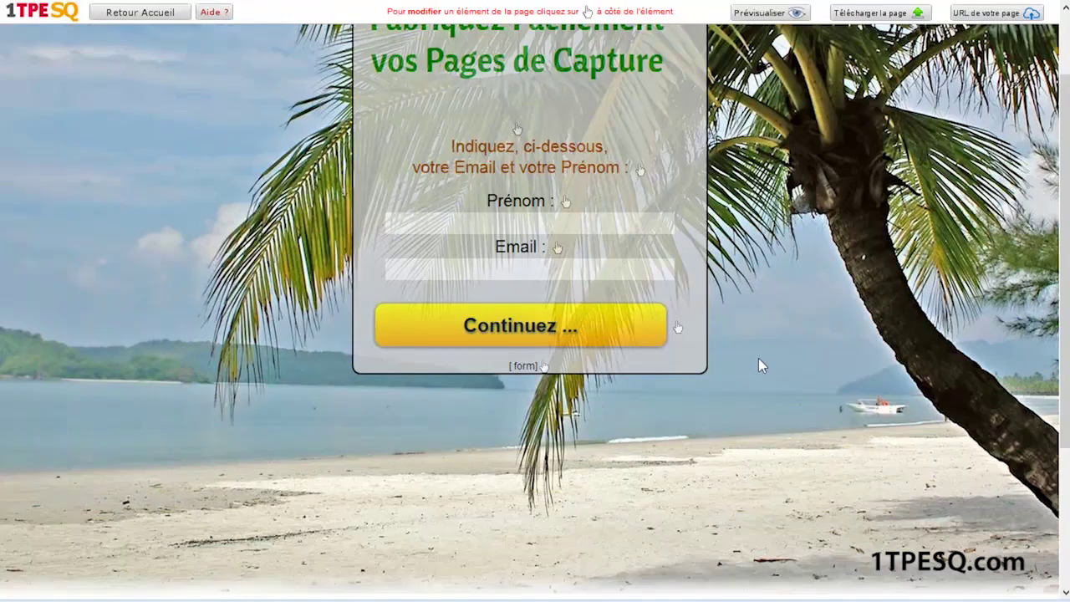
scroll(758, 358, down, 2)
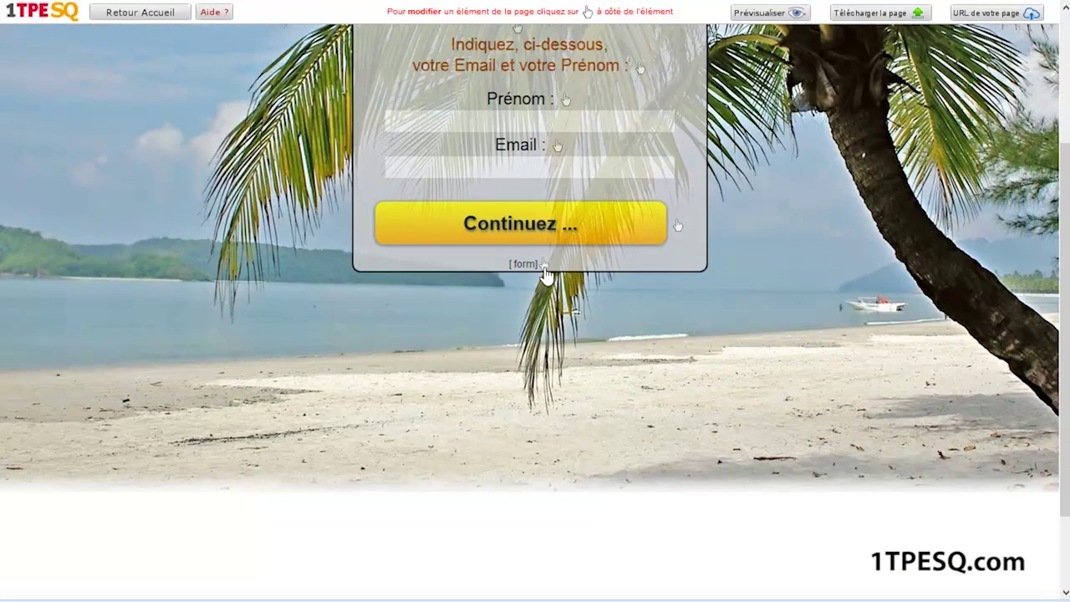
Step: Open the [form] settings and enable the 'propre script' own-script option
click(543, 266)
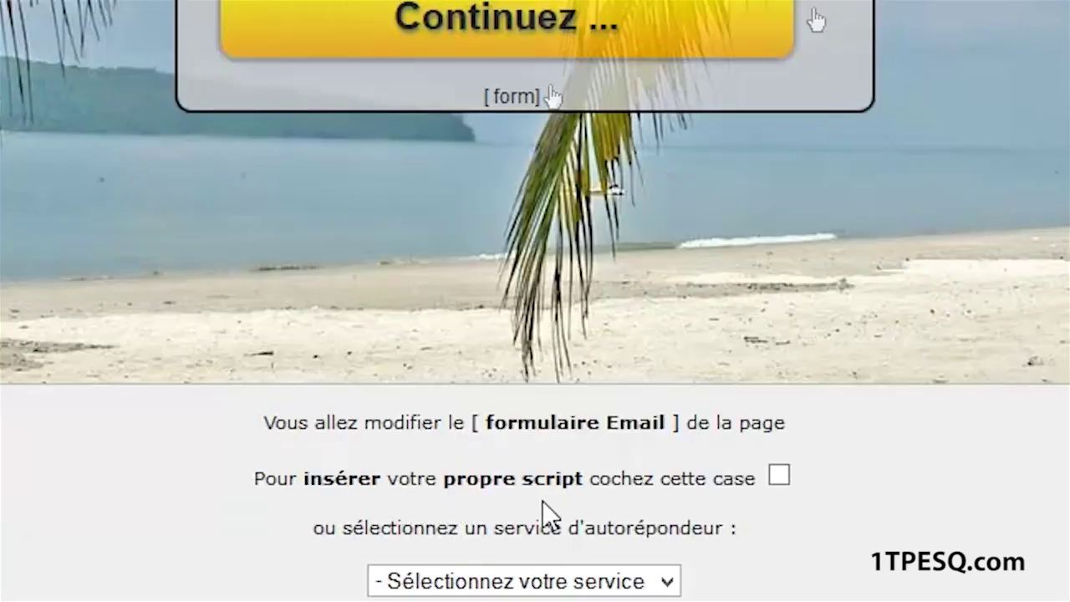
click(777, 477)
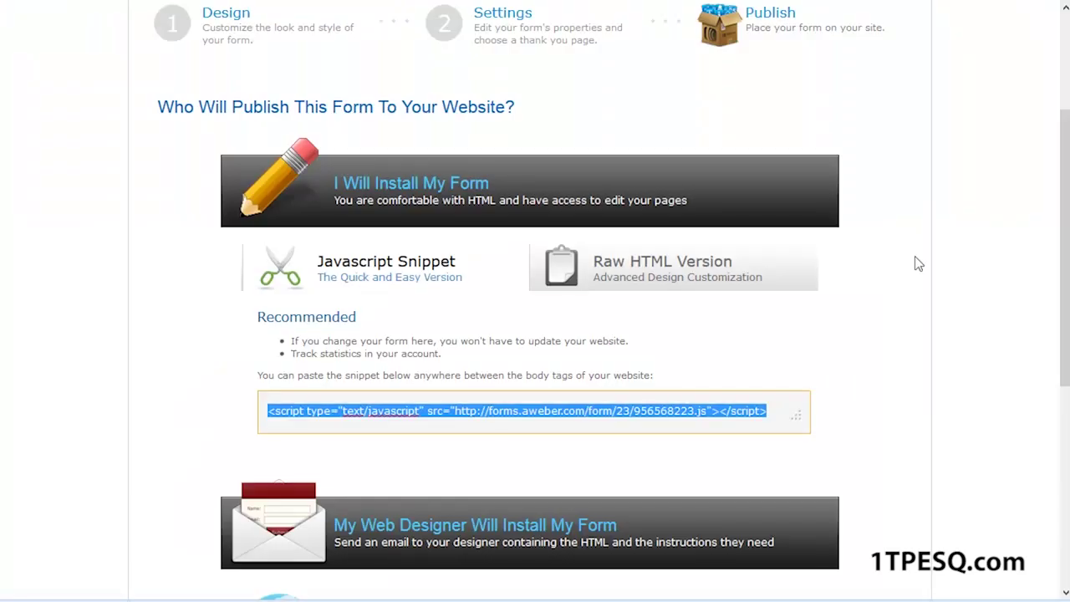
Step: Select and copy the whole Javascript Snippet on AWeber's Publish step
click(838, 358)
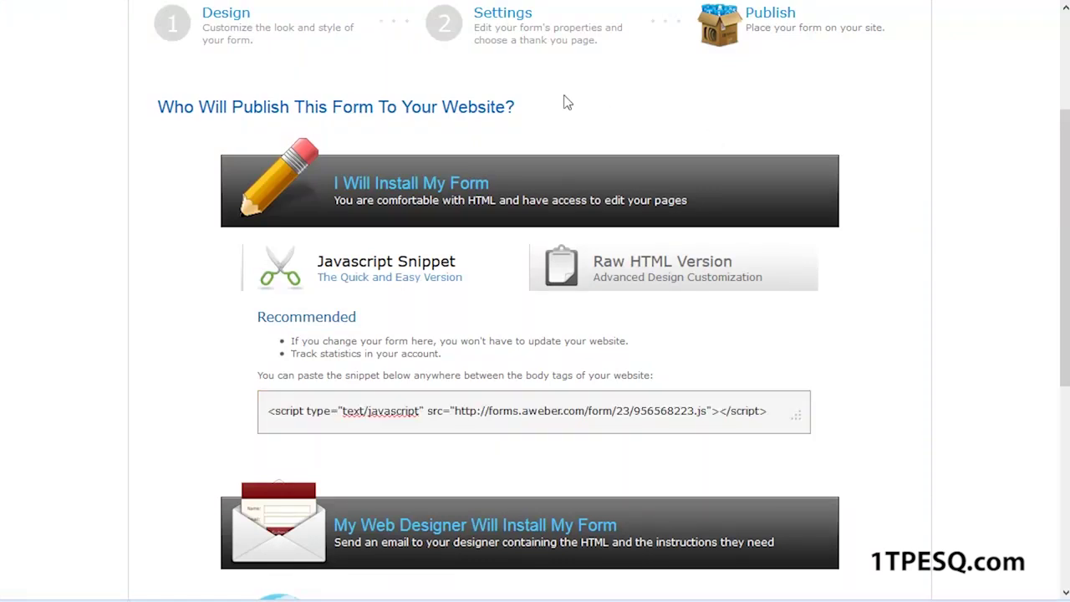
drag(1059, 167, 1060, 109)
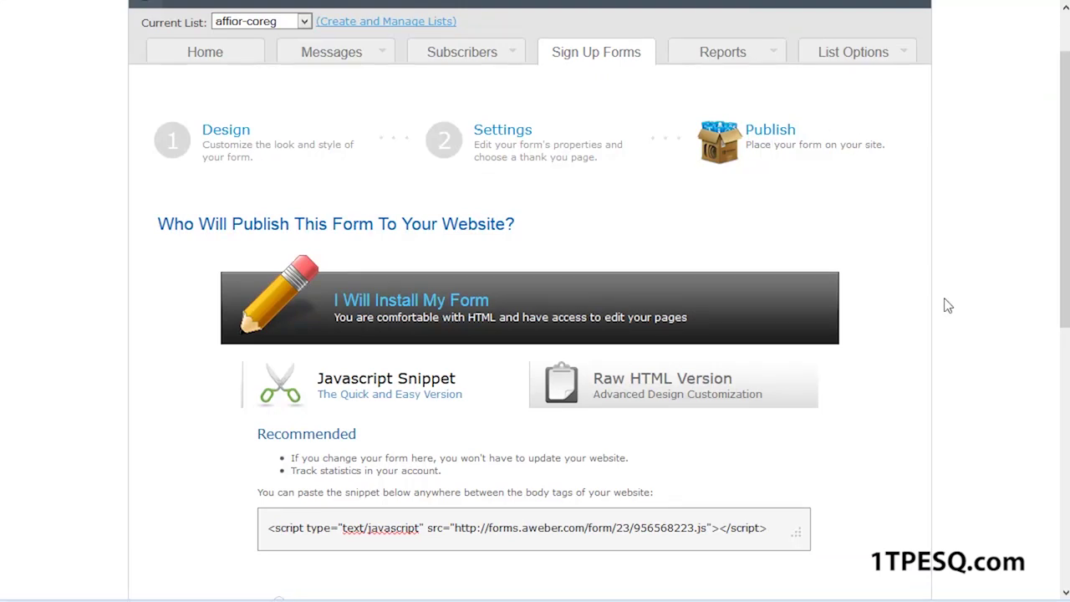
scroll(947, 305, down, 1)
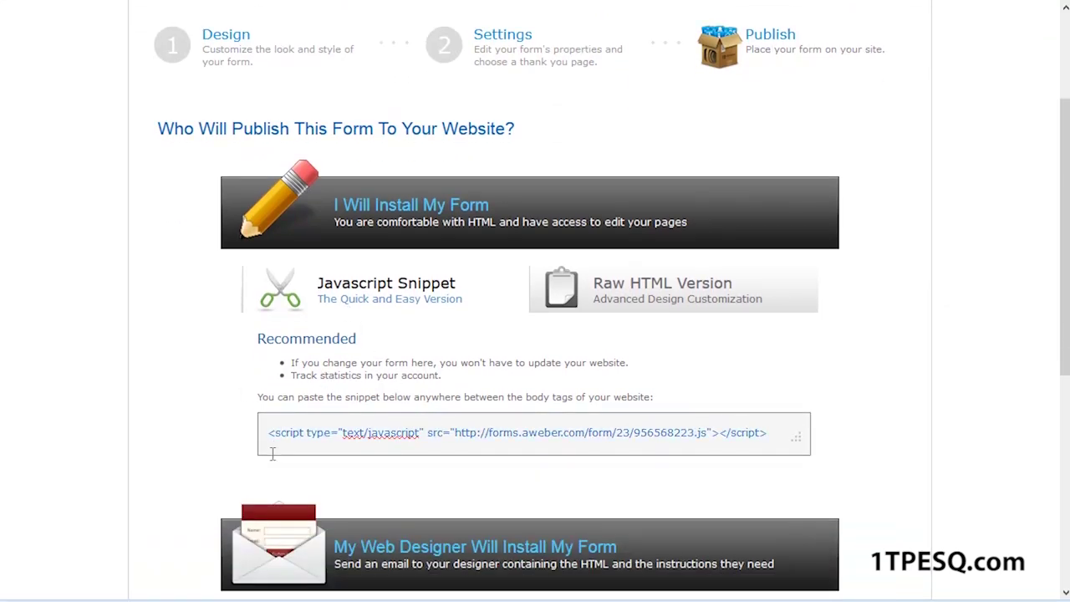
click(770, 432)
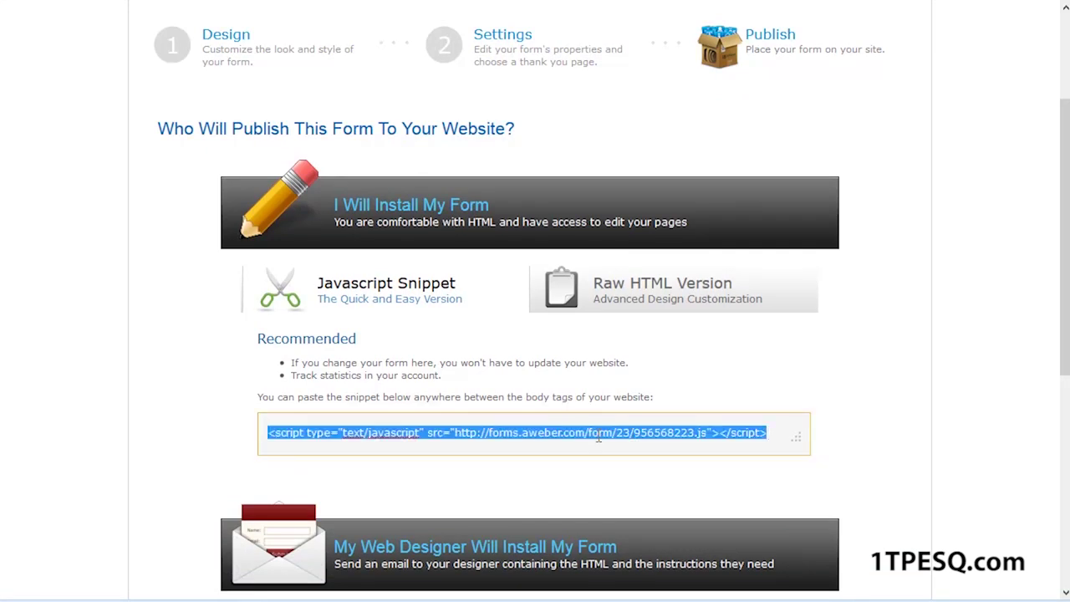
click(376, 438)
drag(269, 432, 786, 427)
key(ctrl+c)
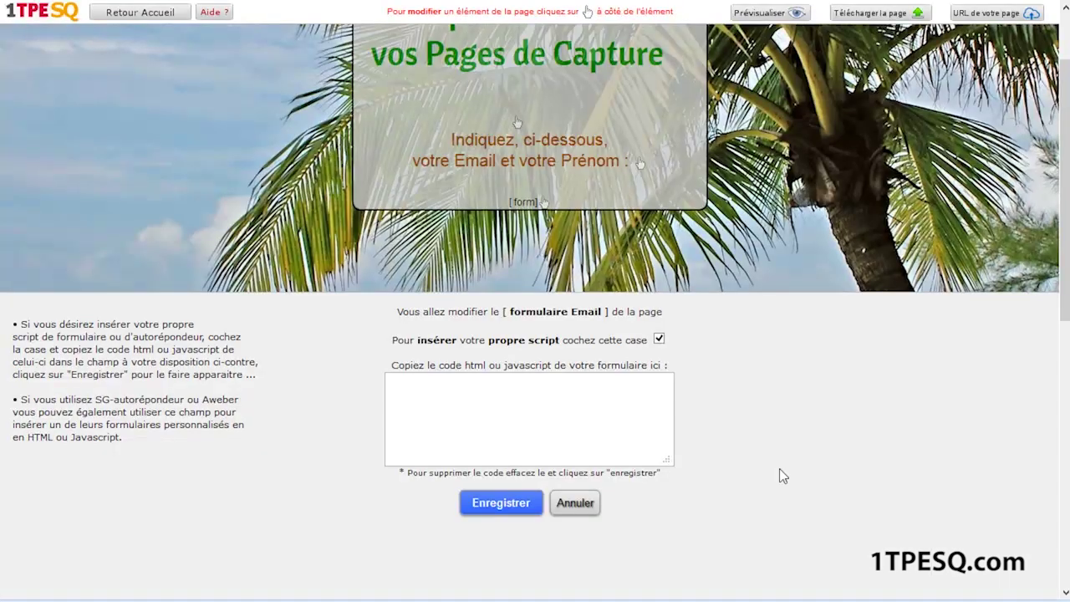
Step: Paste the AWeber snippet into the form's code box and save it to the page
click(454, 406)
key(ctrl+v)
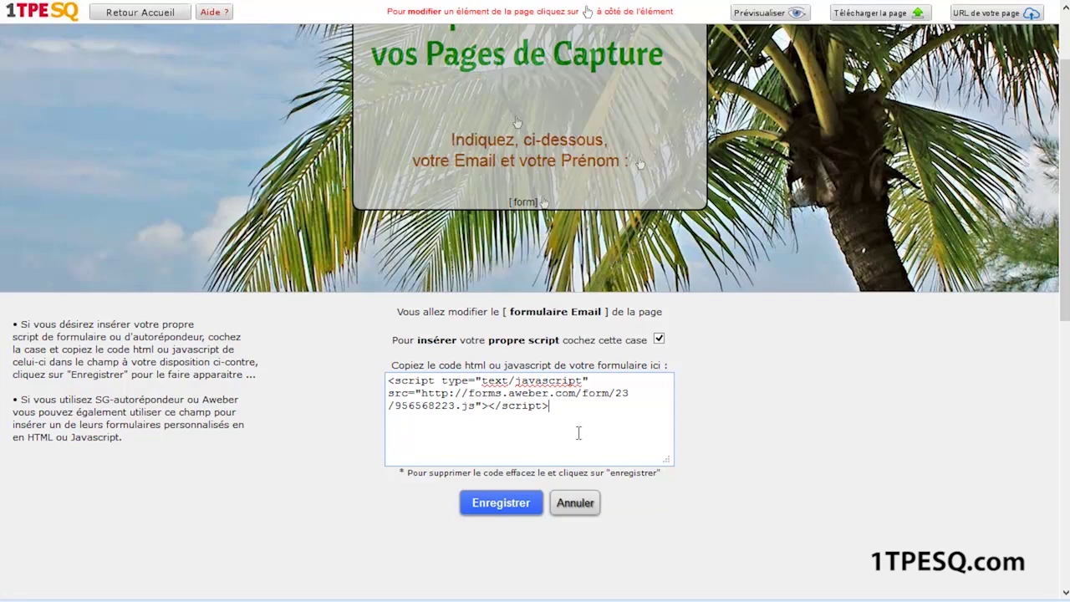
click(503, 503)
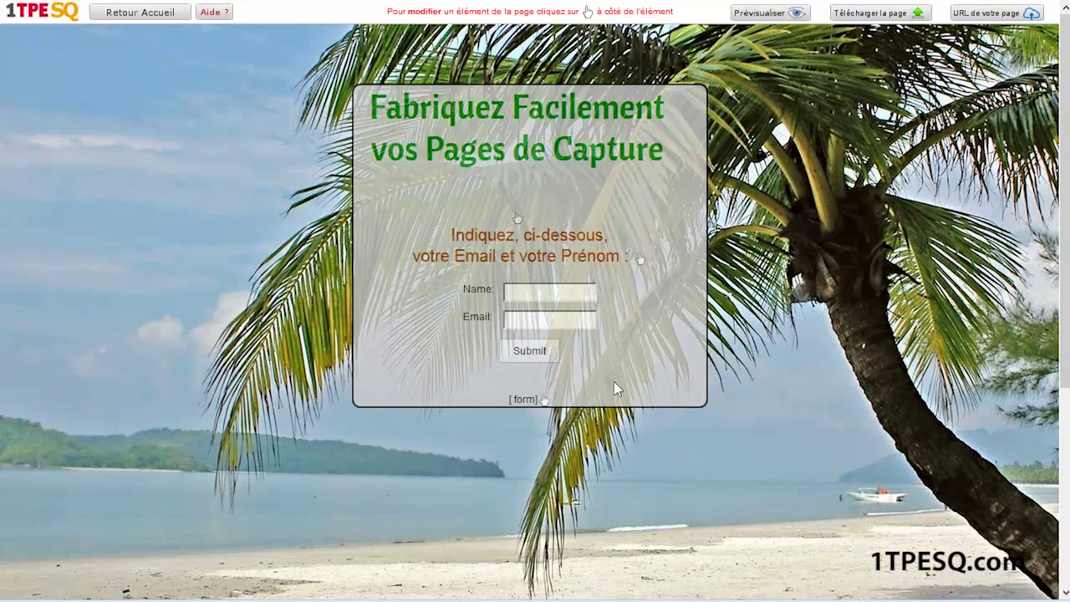
Step: Reopen the [form] settings to show the saved AWeber script code
click(544, 401)
scroll(802, 330, down, 1)
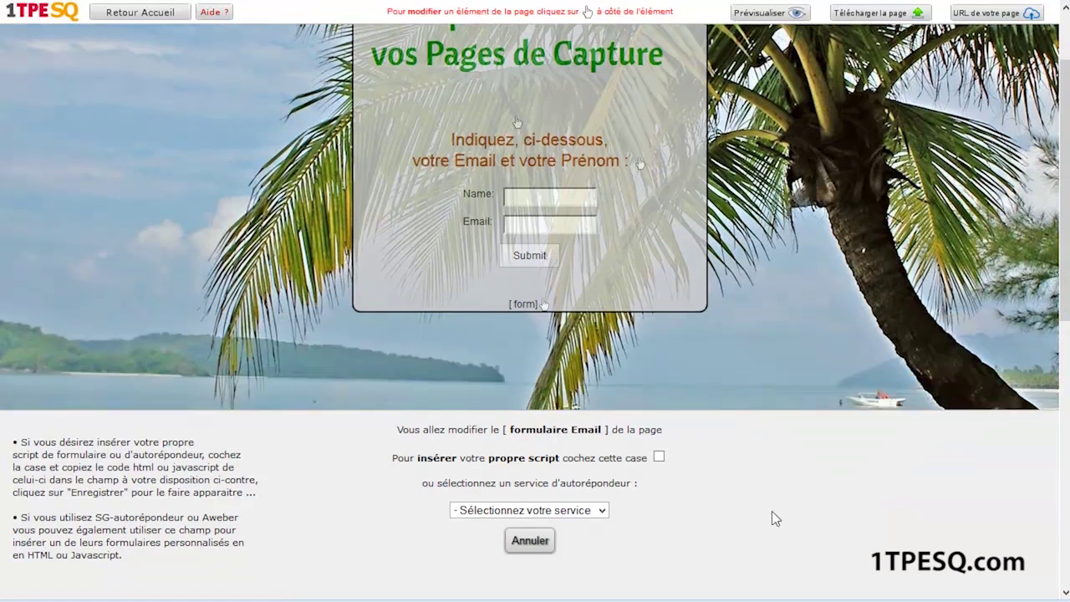
click(659, 458)
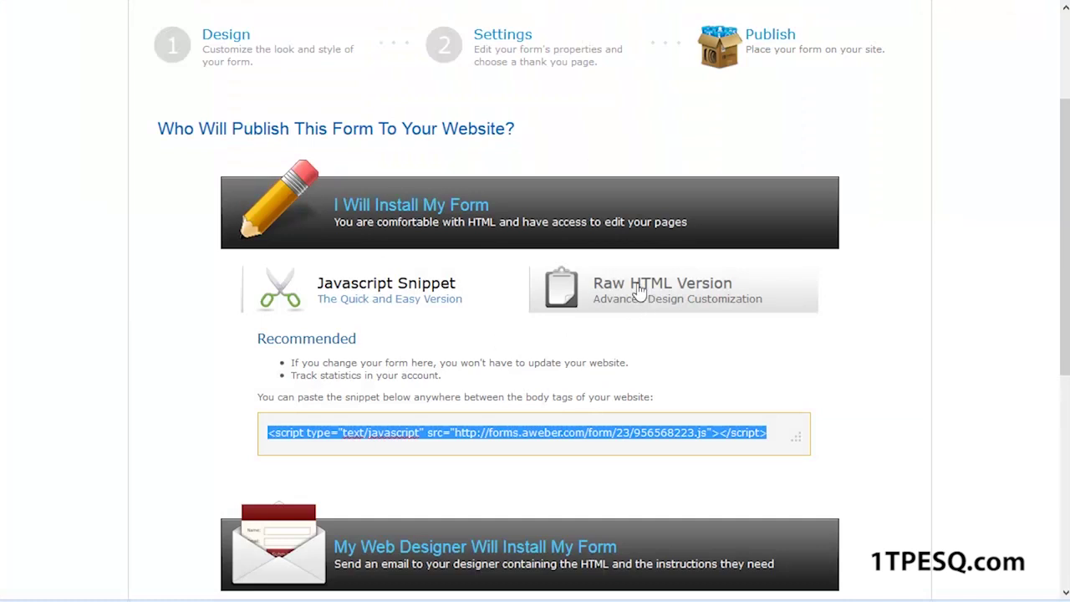
Step: Show AWeber's Raw HTML Version and select all of its form code
click(660, 289)
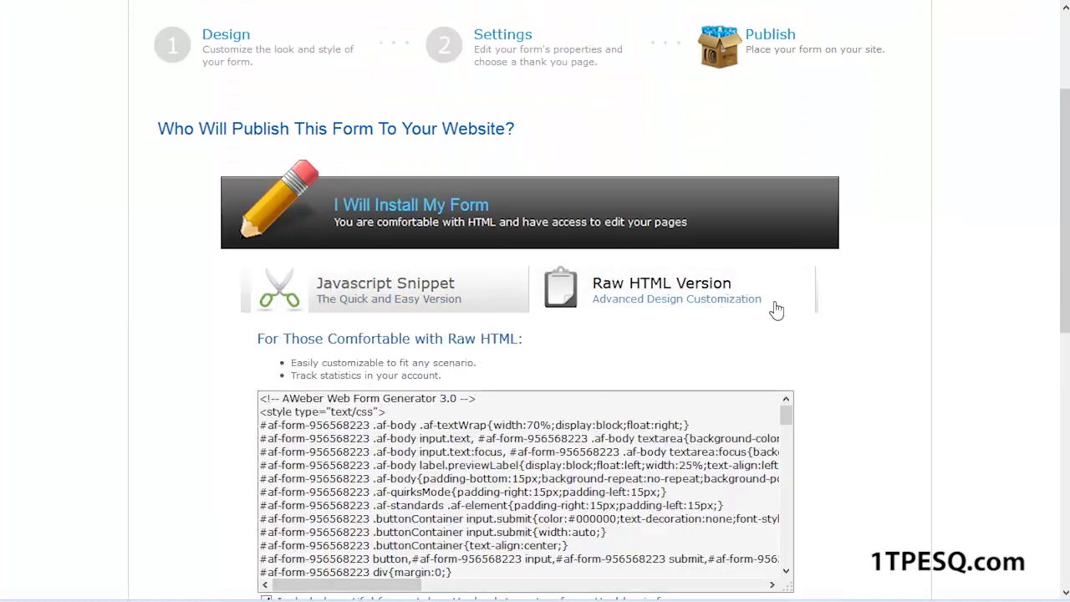
click(787, 412)
drag(788, 412, 791, 514)
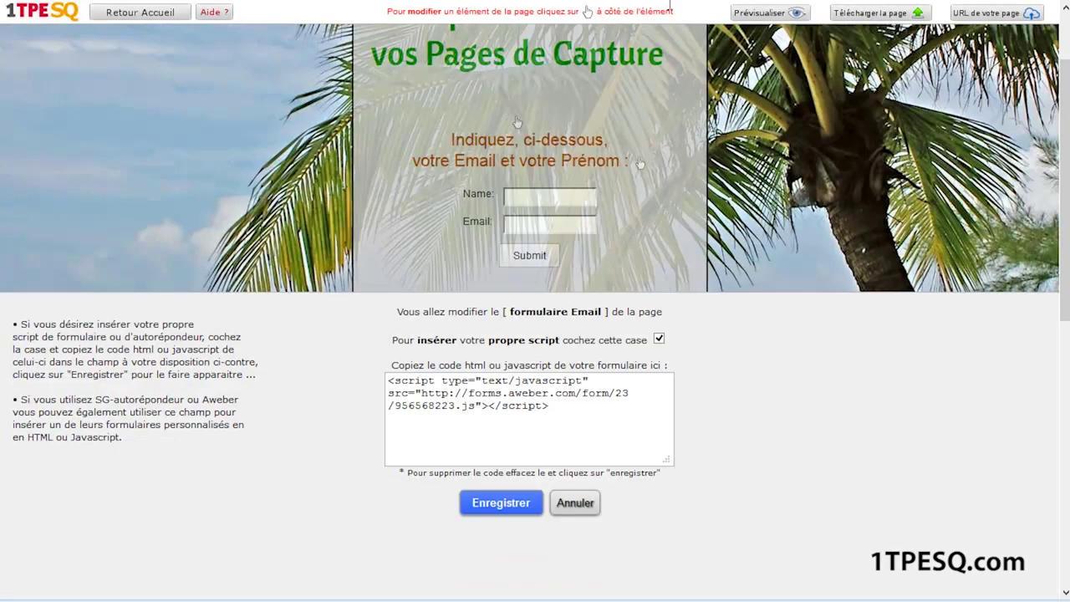
Step: Swap the JavaScript snippet in the code box for the raw HTML form code and save
drag(602, 410, 301, 365)
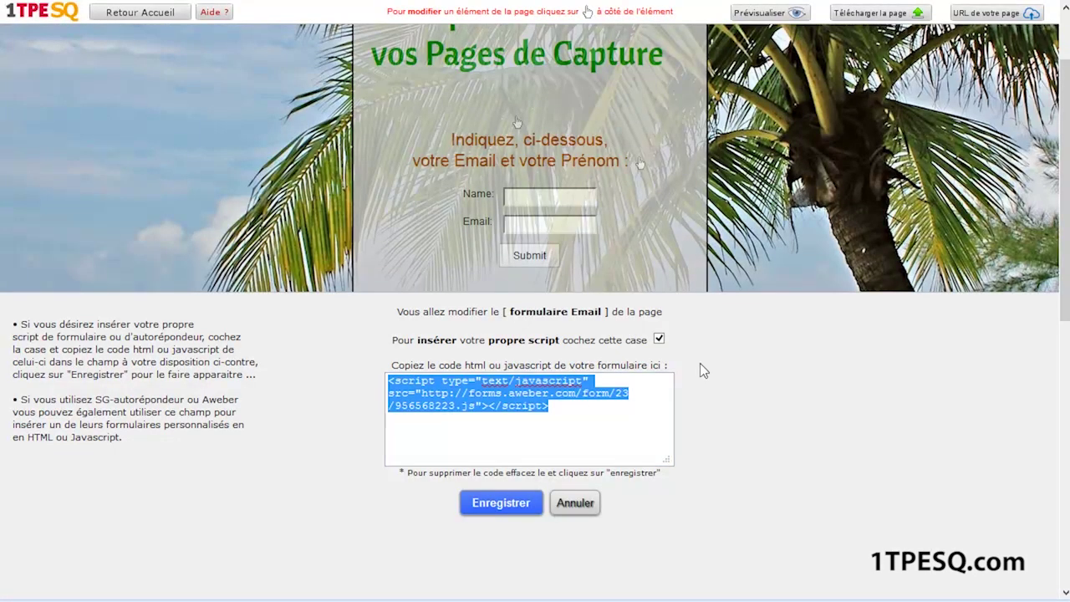
key(Delete)
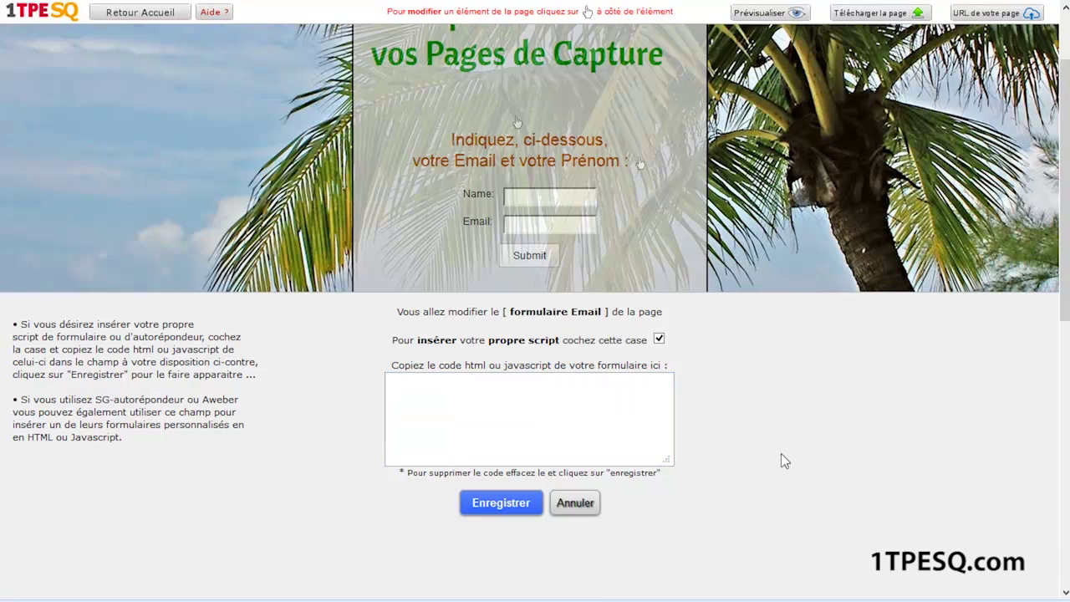
key(ctrl+v)
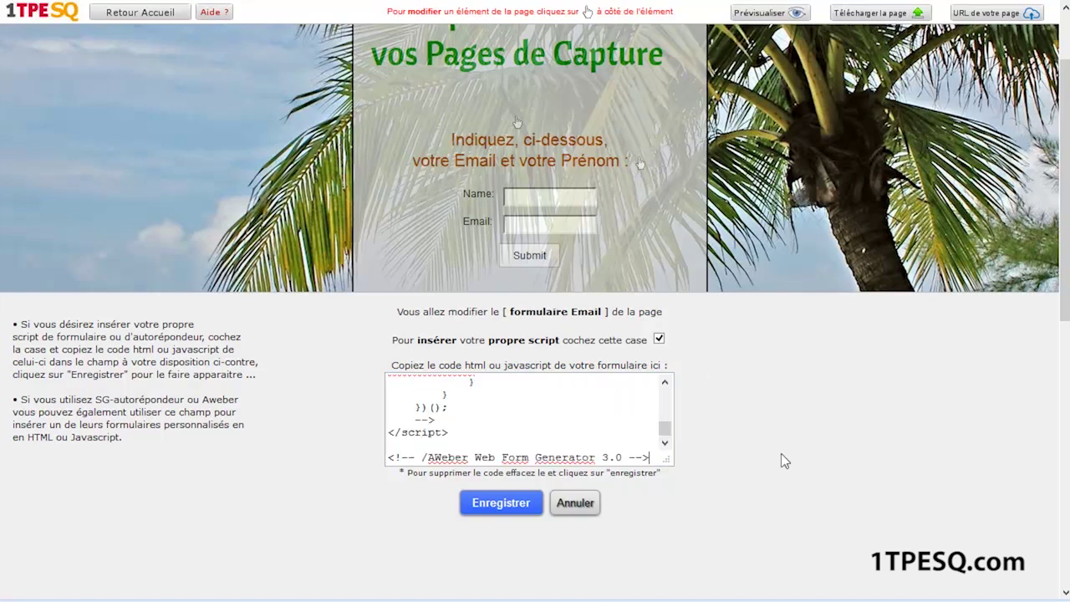
mouse_move(668, 427)
mouse_down()
mouse_move(672, 390)
mouse_move(672, 416)
mouse_up()
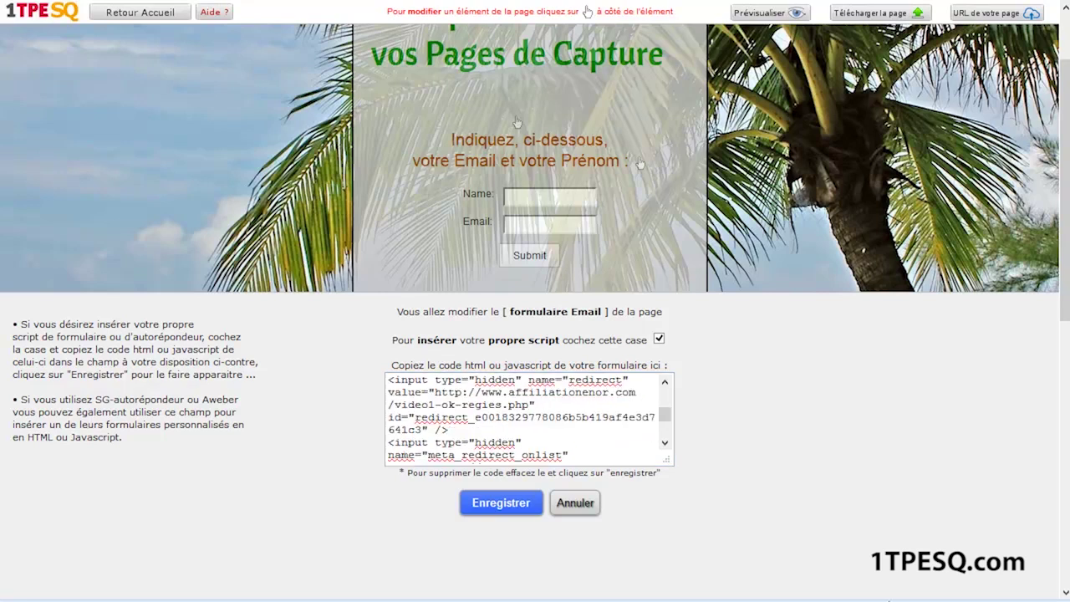
click(499, 504)
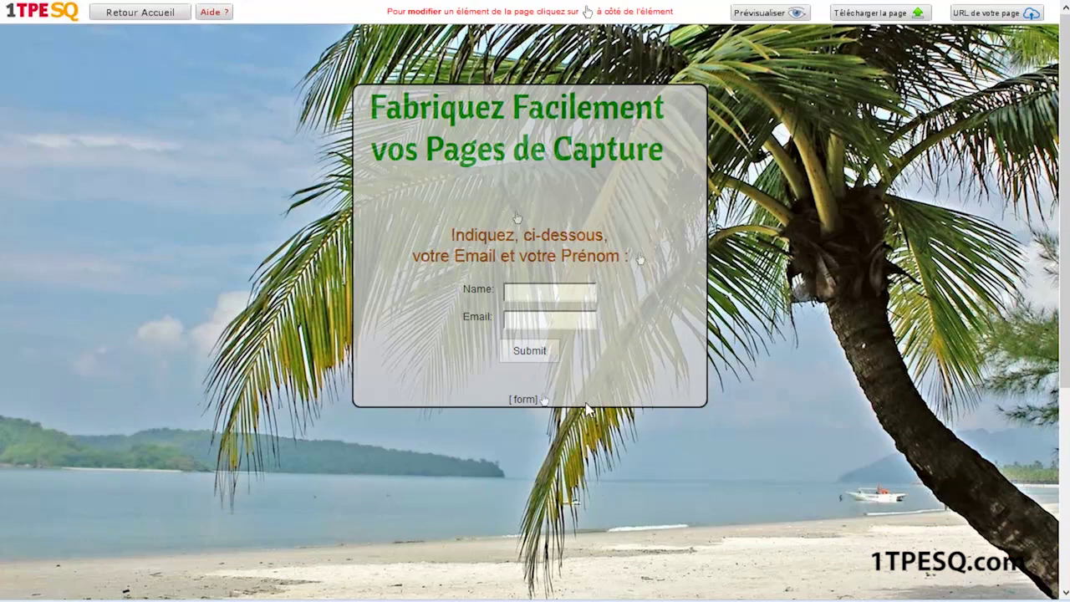
Step: Delete all AWeber code from the [form] code box and save, restoring the Prénom/Email form
click(545, 406)
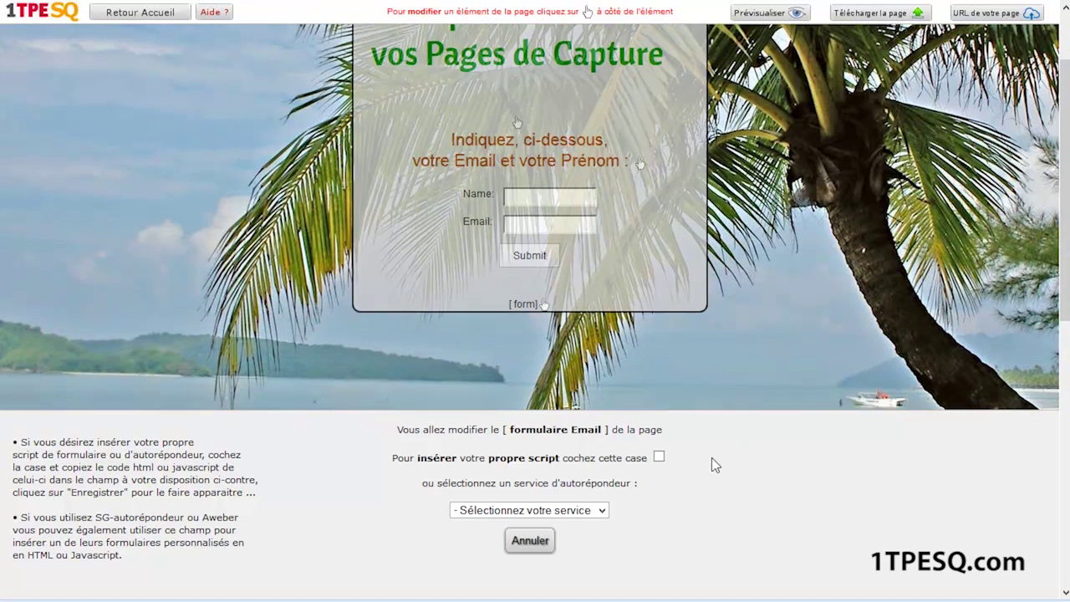
click(591, 512)
click(635, 495)
click(659, 459)
drag(615, 418, 315, 383)
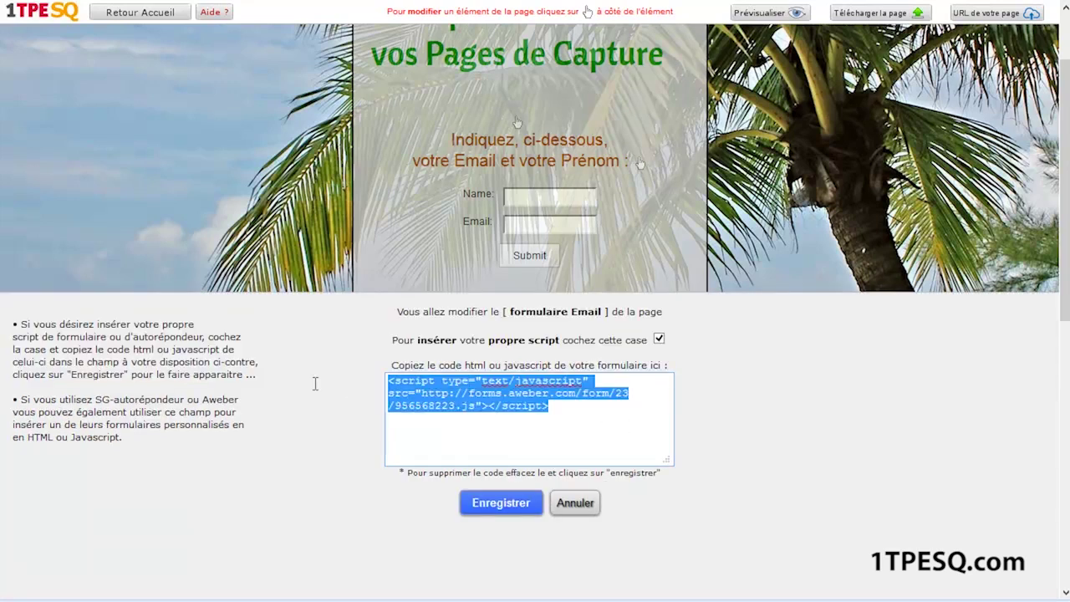
key(Delete)
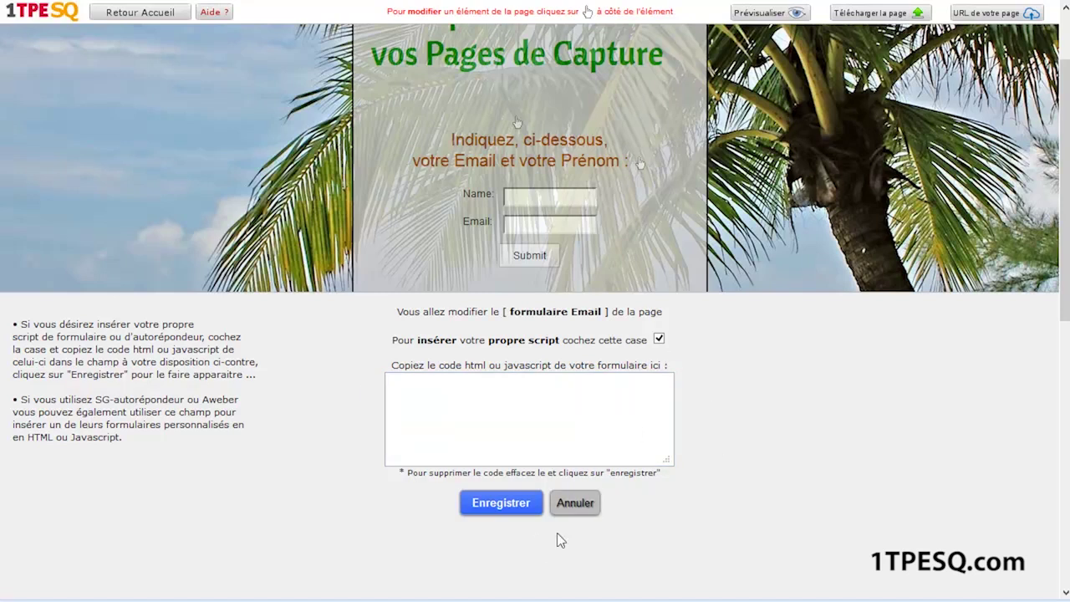
click(498, 504)
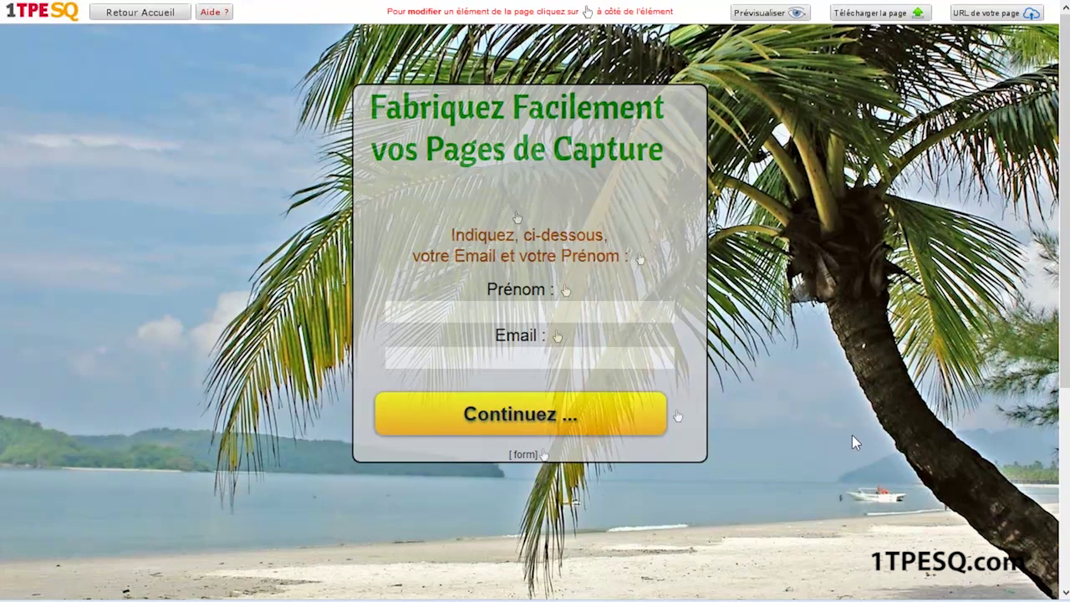
Step: Pick SG-Autorépondeur from the Email form's service dropdown, leaving own-script unticked
scroll(841, 431, down, 2)
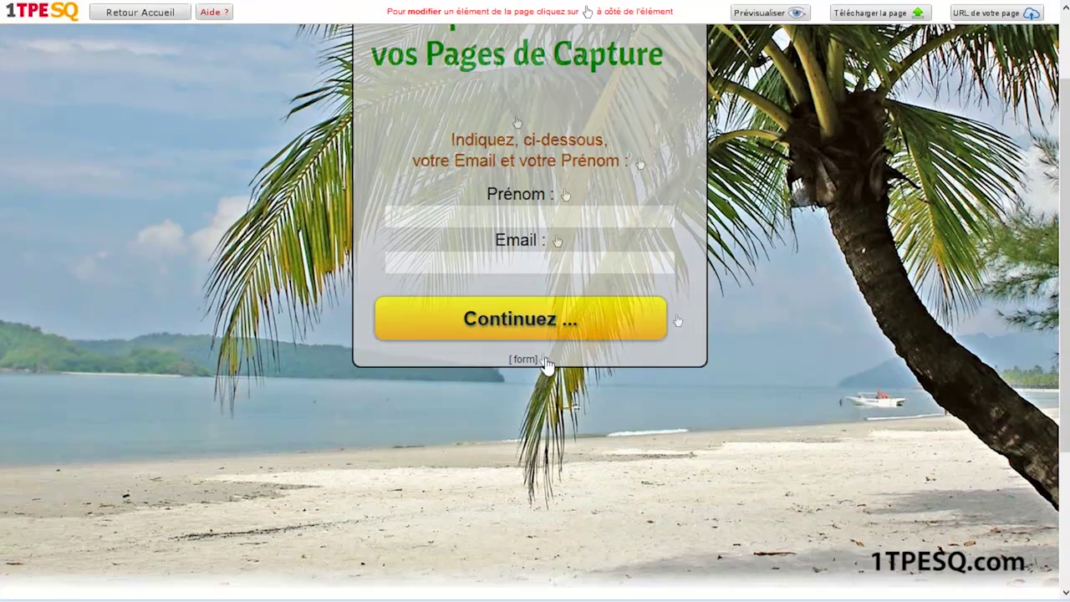
click(545, 360)
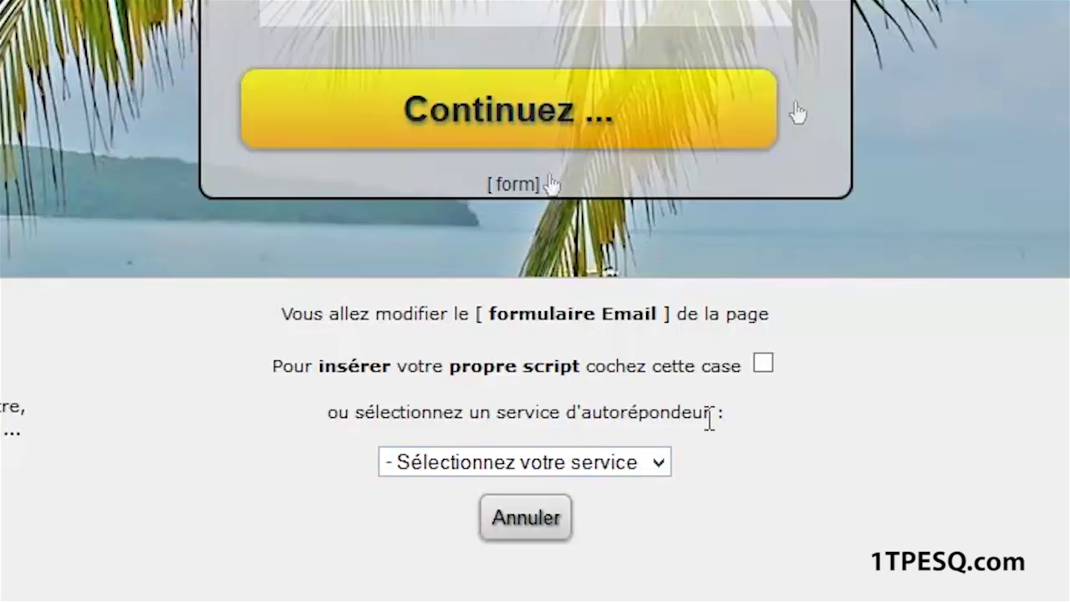
click(651, 462)
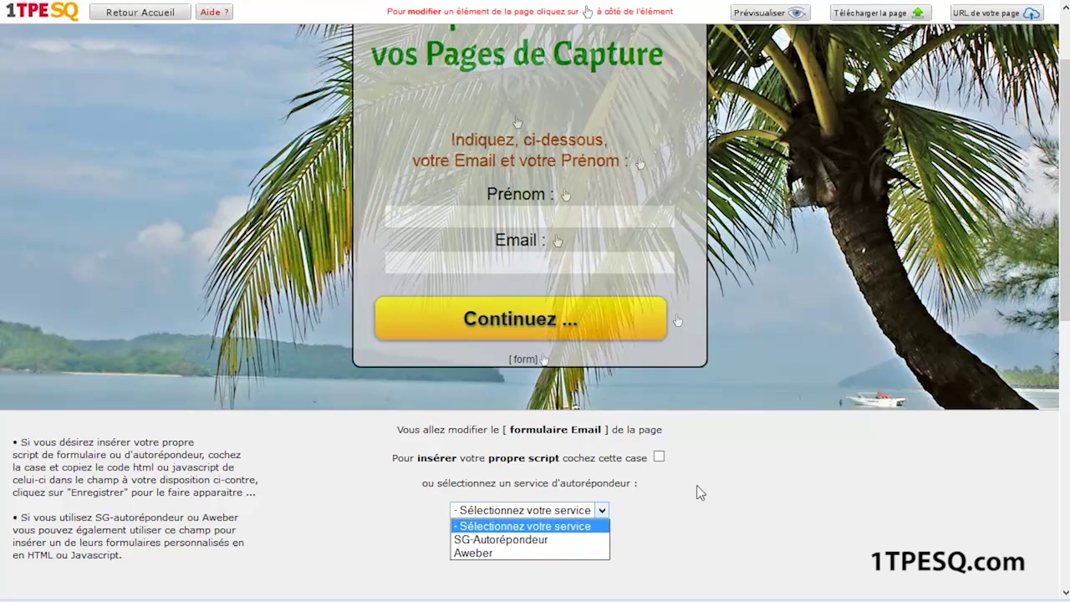
click(660, 457)
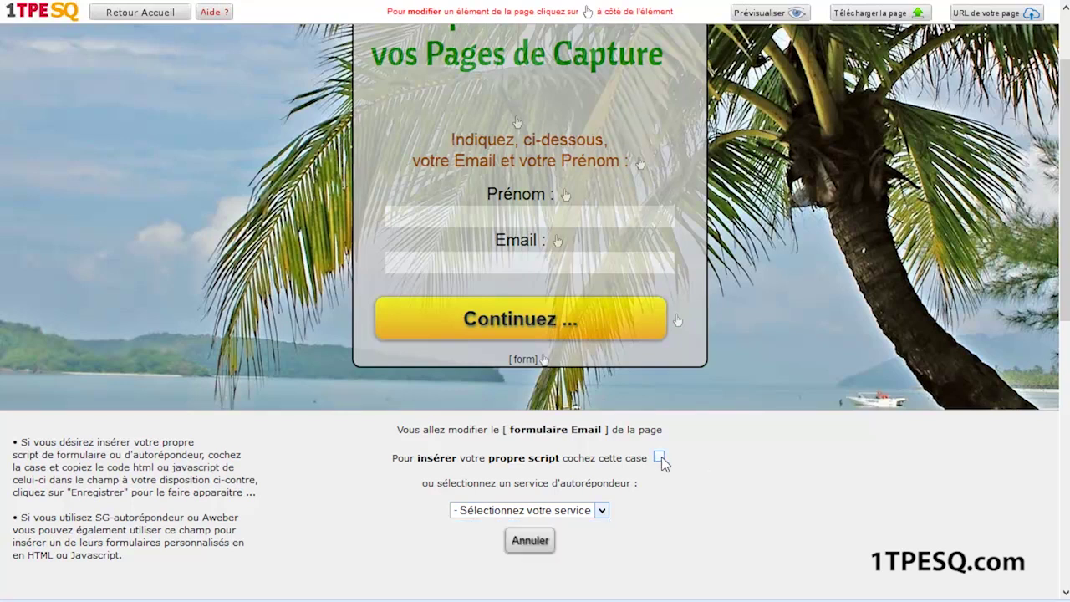
click(659, 458)
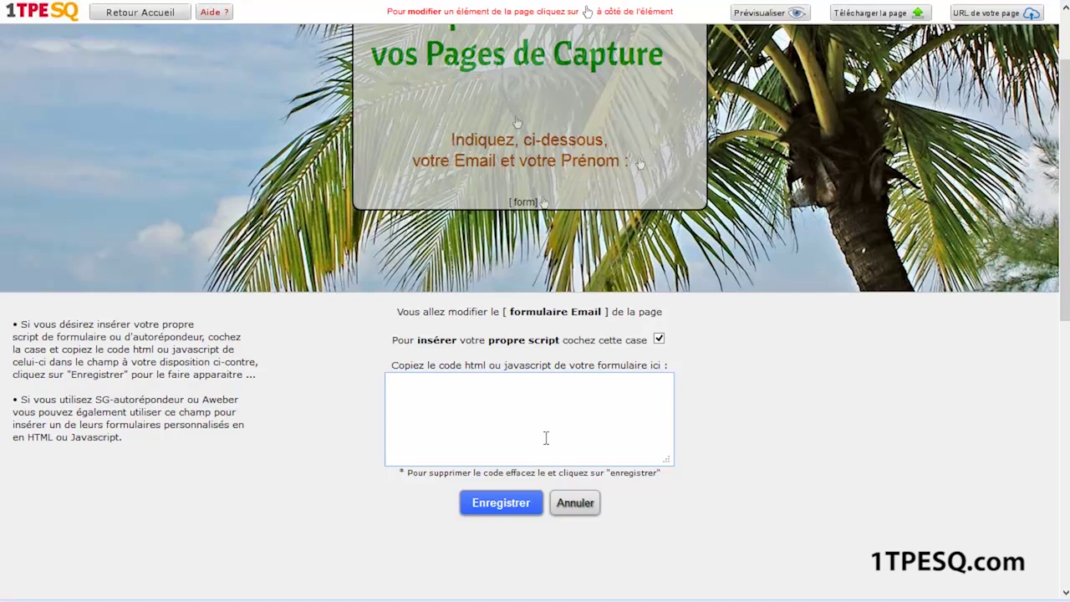
click(659, 340)
click(560, 511)
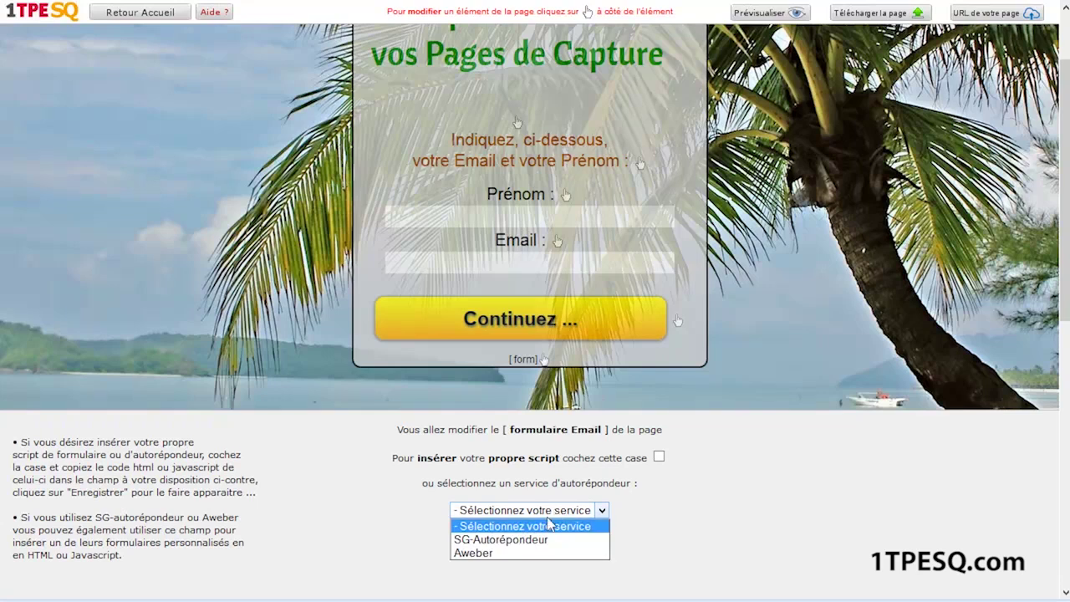
click(494, 539)
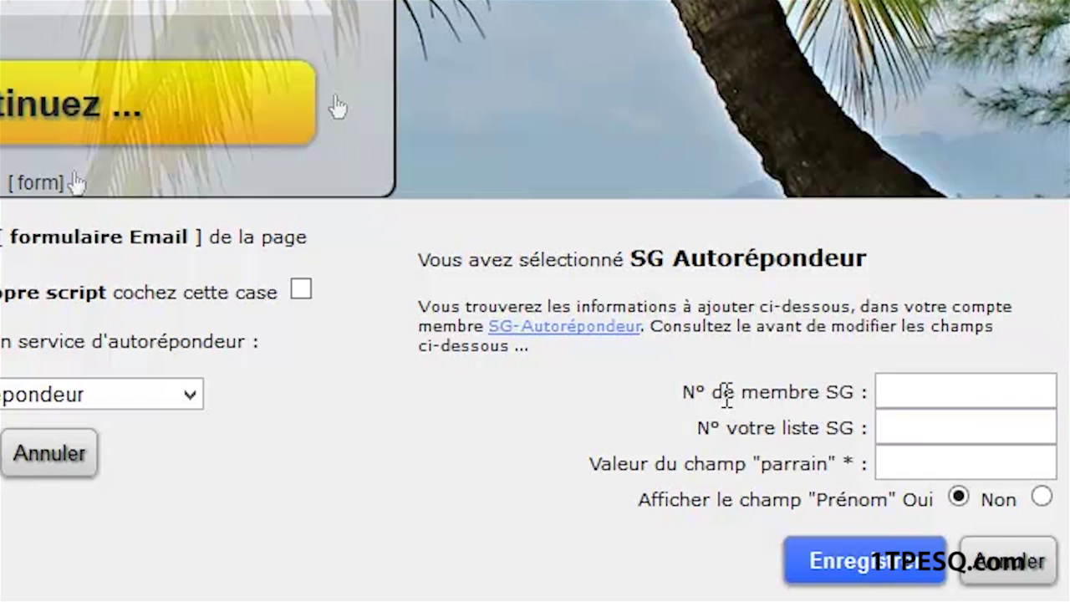
Step: Go through the SG Autorépondeur member number, list number and parrain fields
click(931, 394)
click(969, 427)
click(910, 458)
click(496, 255)
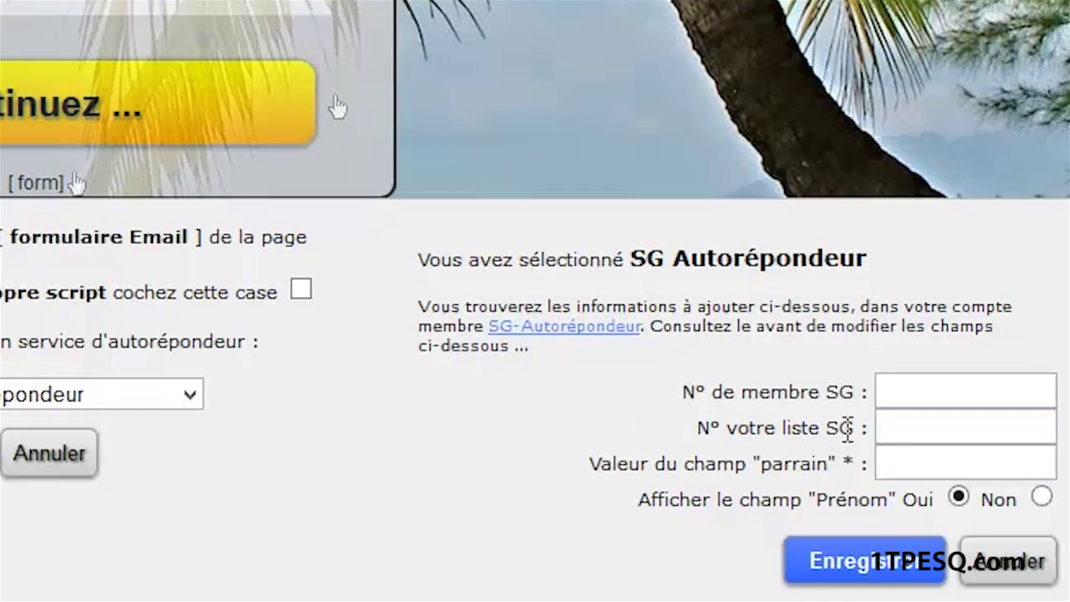
click(938, 421)
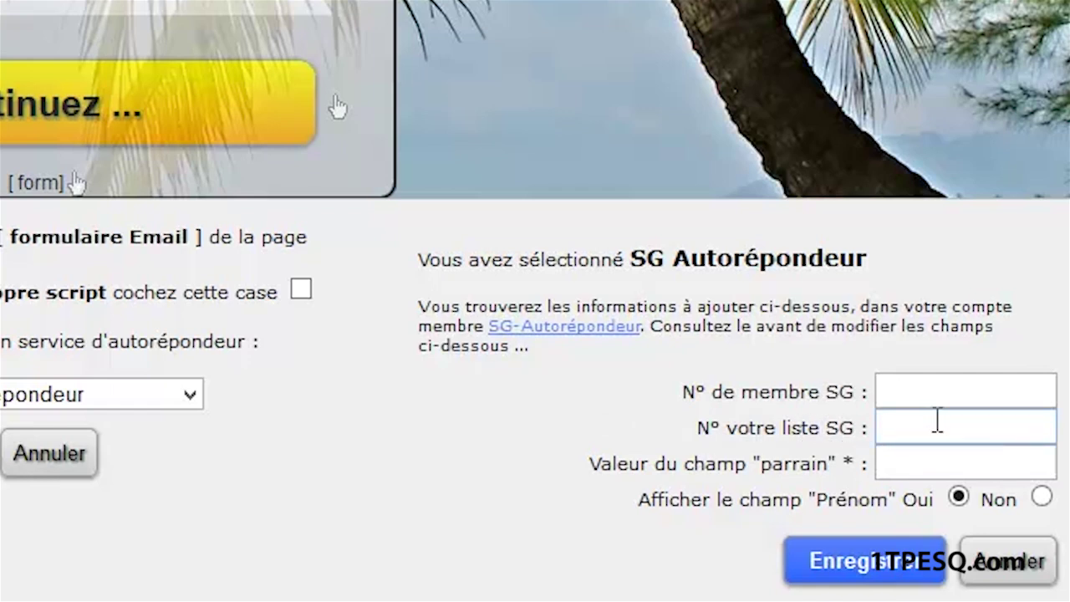
Step: Switch the autoresponder to Aweber and visit its list name, form number and return URL fields
click(115, 382)
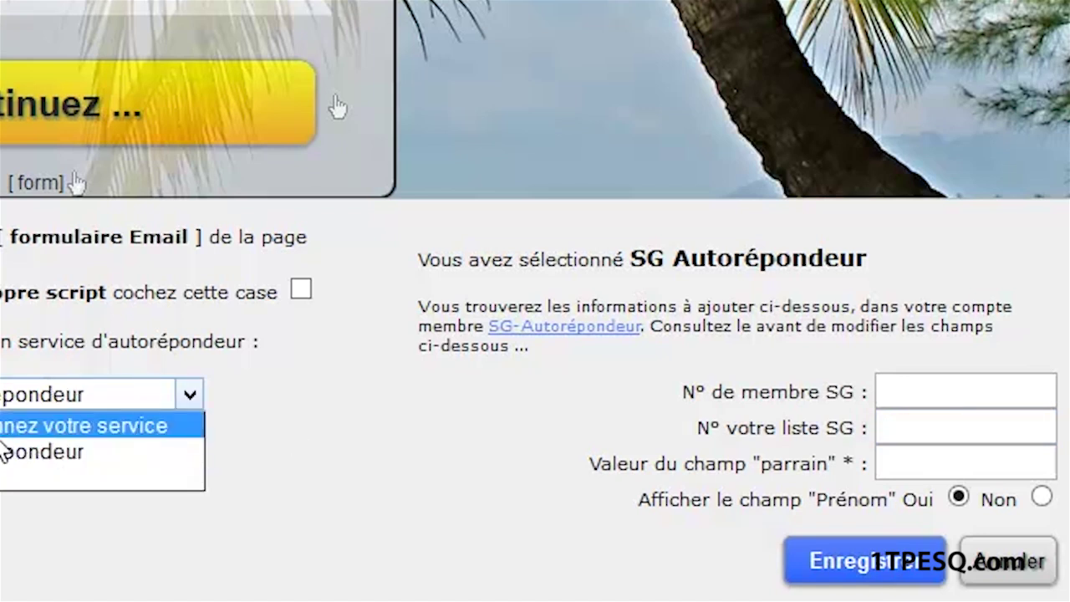
click(10, 474)
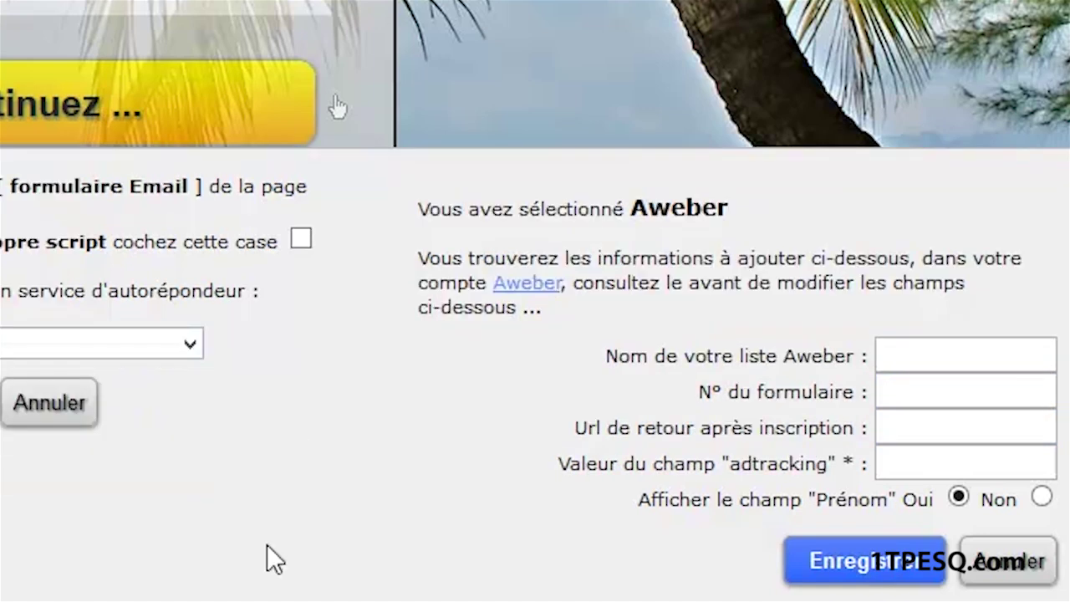
click(969, 361)
click(989, 392)
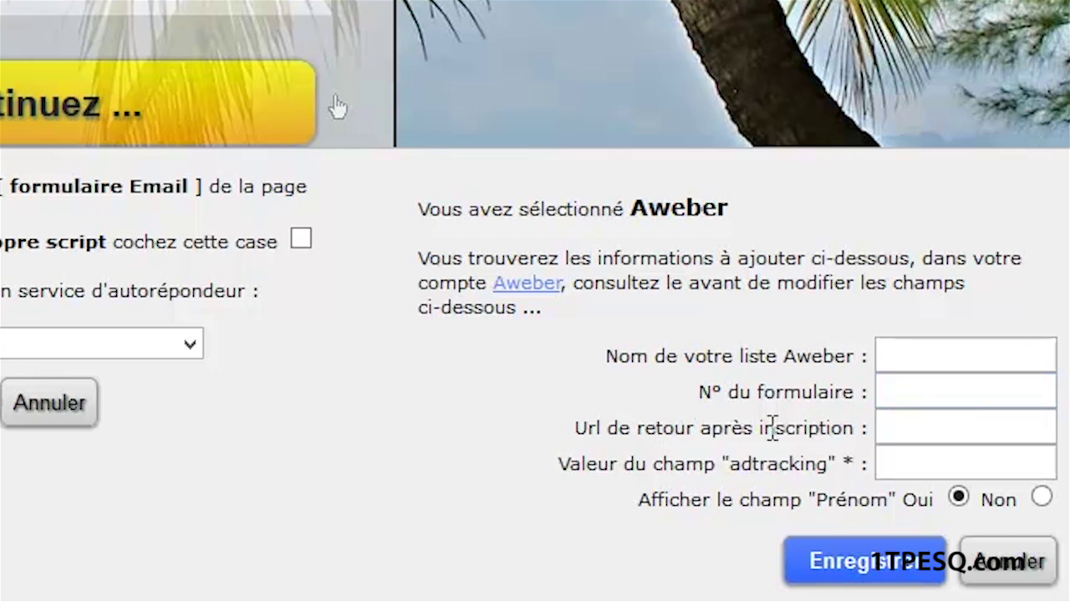
click(975, 428)
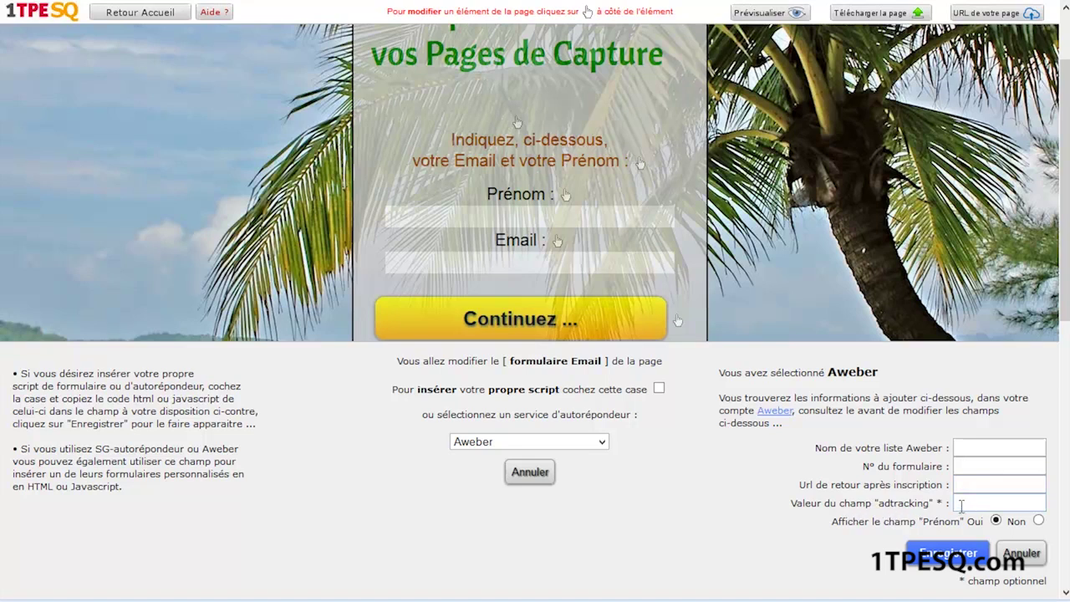
Step: Enter Aweber list name 'dsfsdfsdf', form number 2154 and return URL 'sdfsdfsdfds', then save
text(dsfsdfsdf)
click(986, 468)
text(2154)
click(994, 483)
text(sdfsdfsdfds)
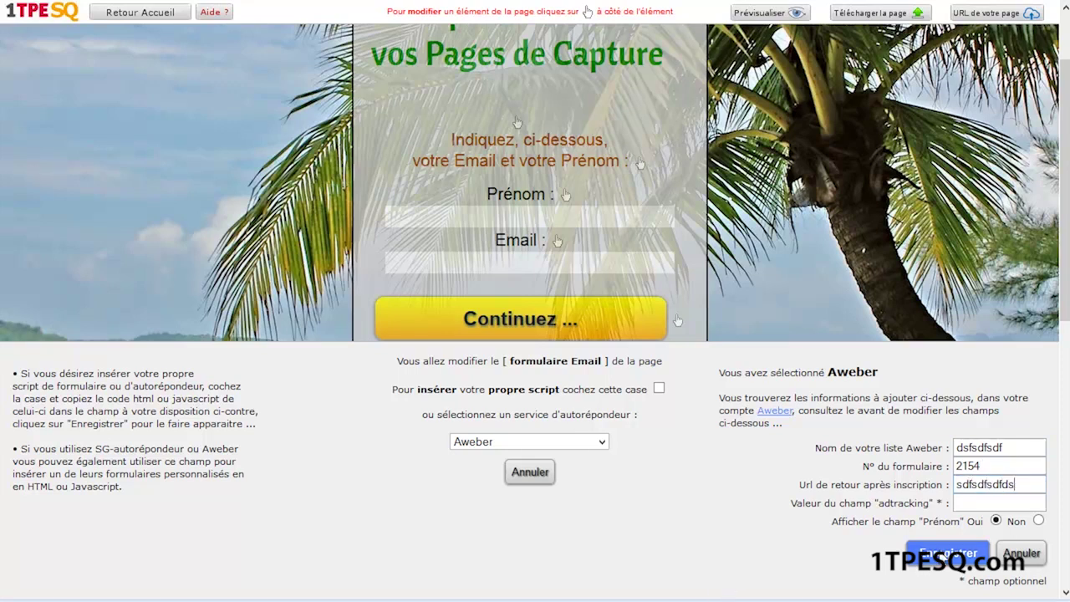
click(943, 555)
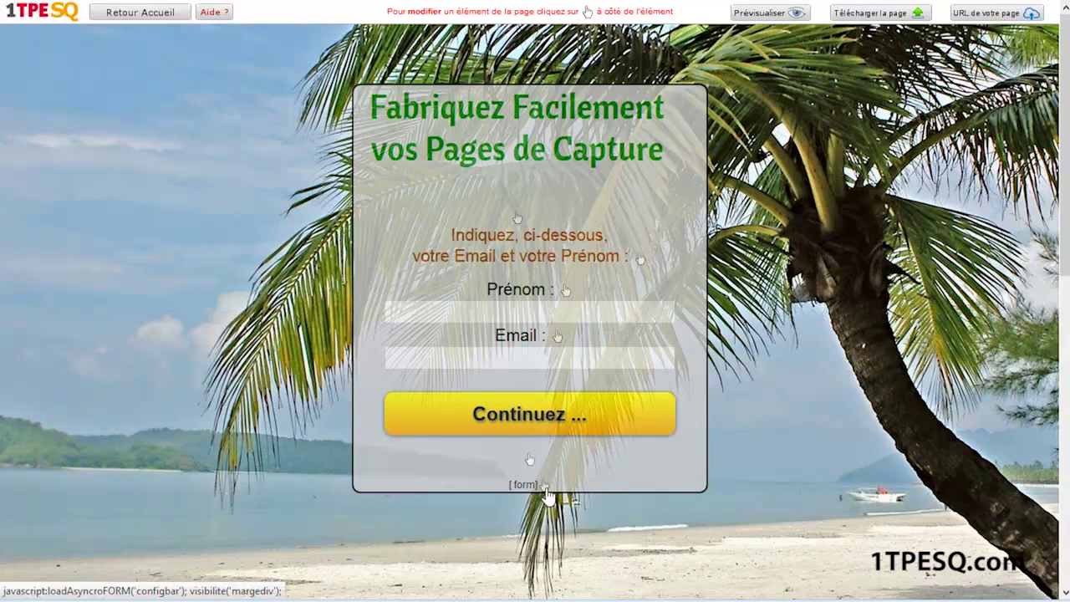
click(544, 489)
Step: Keep Aweber selected, set Afficher le champ Prénom to Non, and save the form
scroll(807, 363, down, 1)
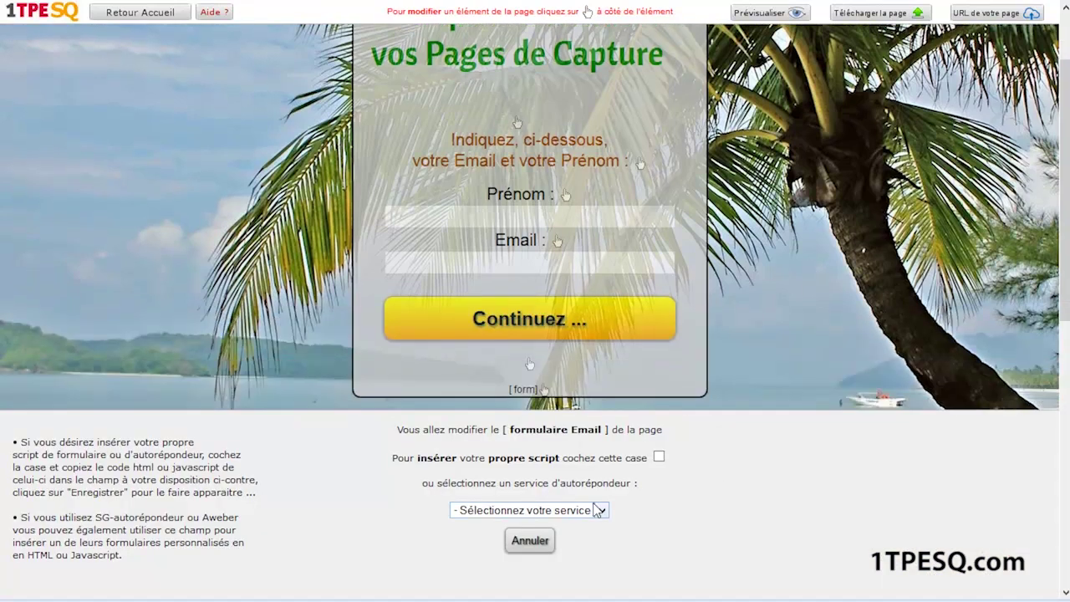
click(546, 511)
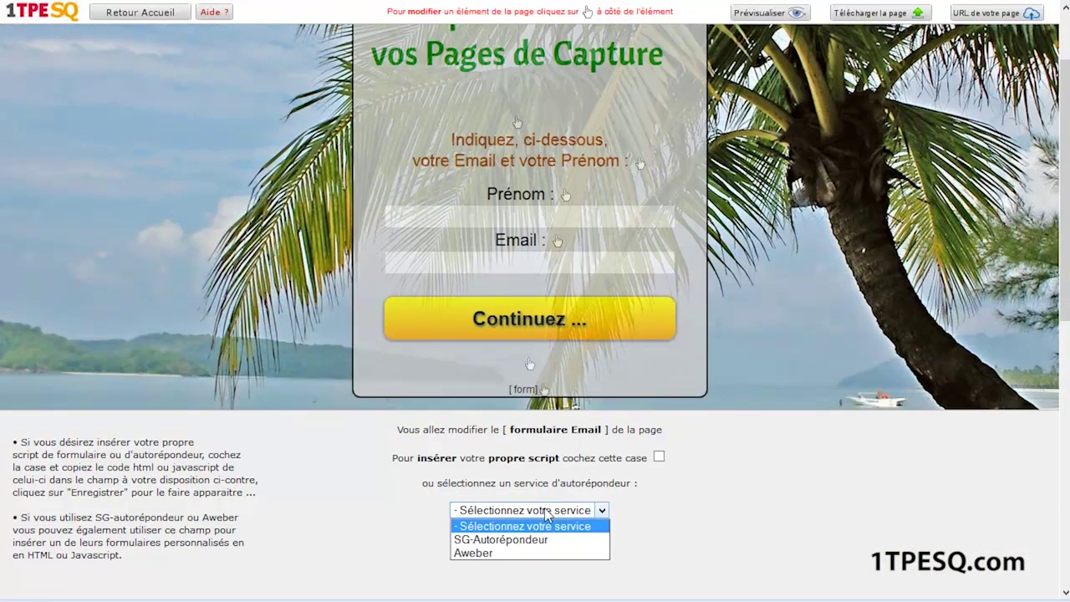
click(474, 555)
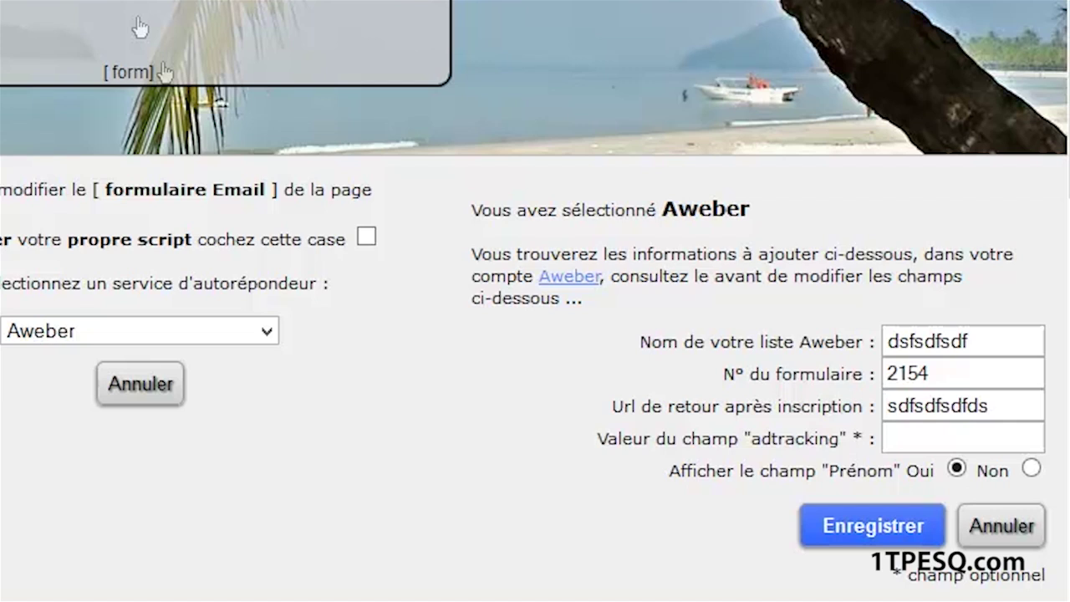
click(1031, 468)
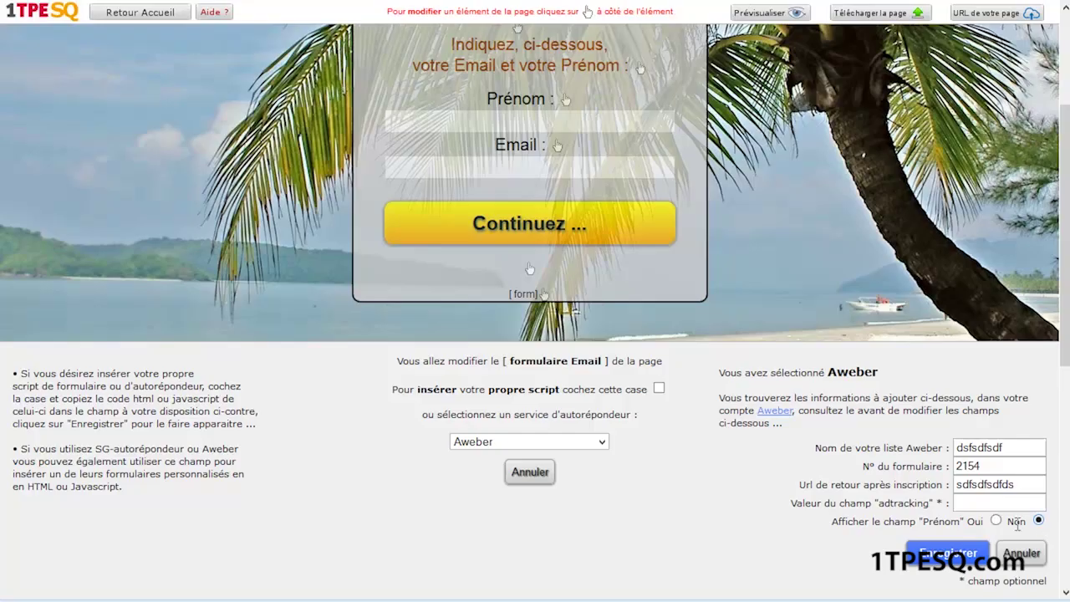
click(947, 552)
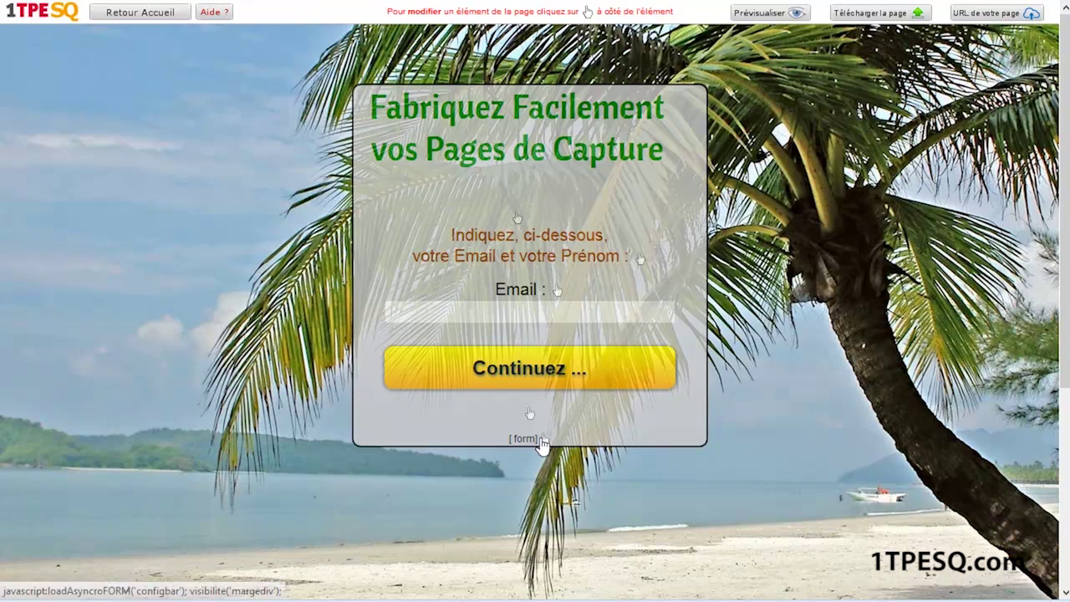
click(544, 438)
Step: With Aweber selected, set Afficher le champ Prénom back to Oui and save
click(539, 510)
click(502, 551)
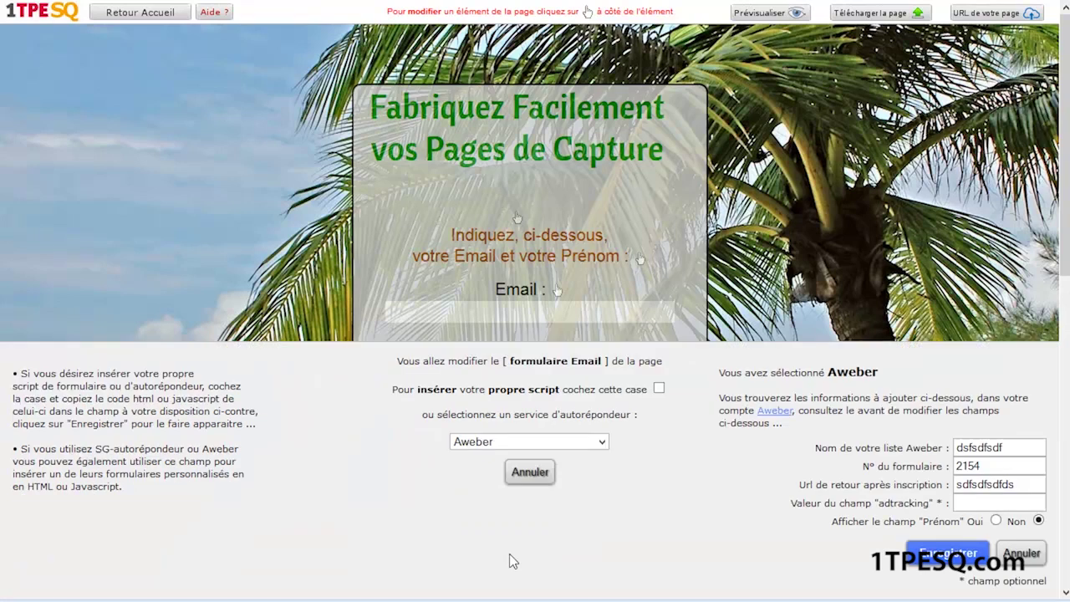
click(996, 519)
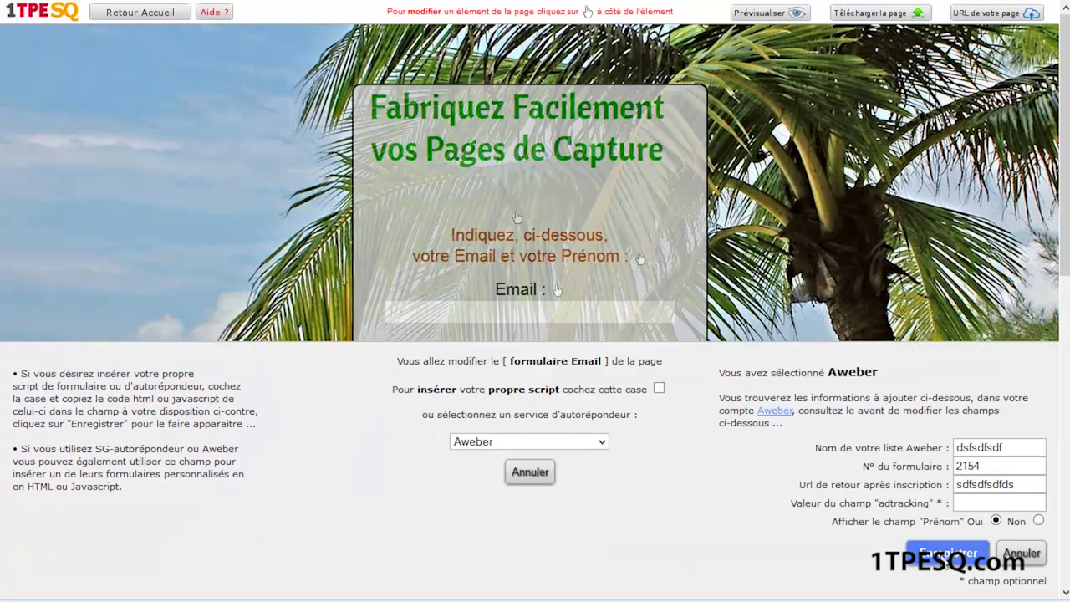
click(946, 554)
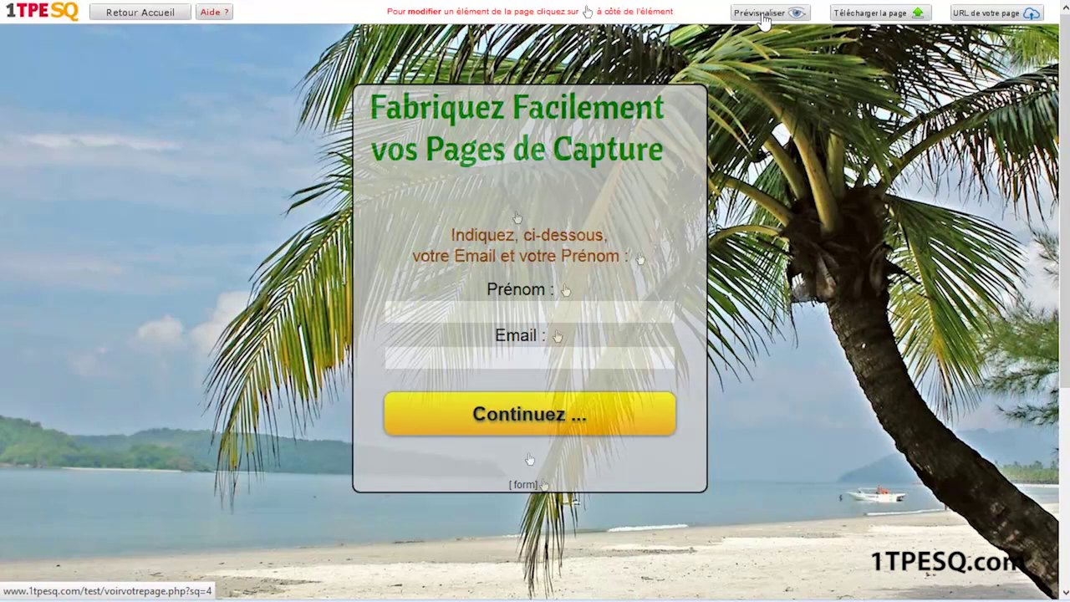
click(763, 19)
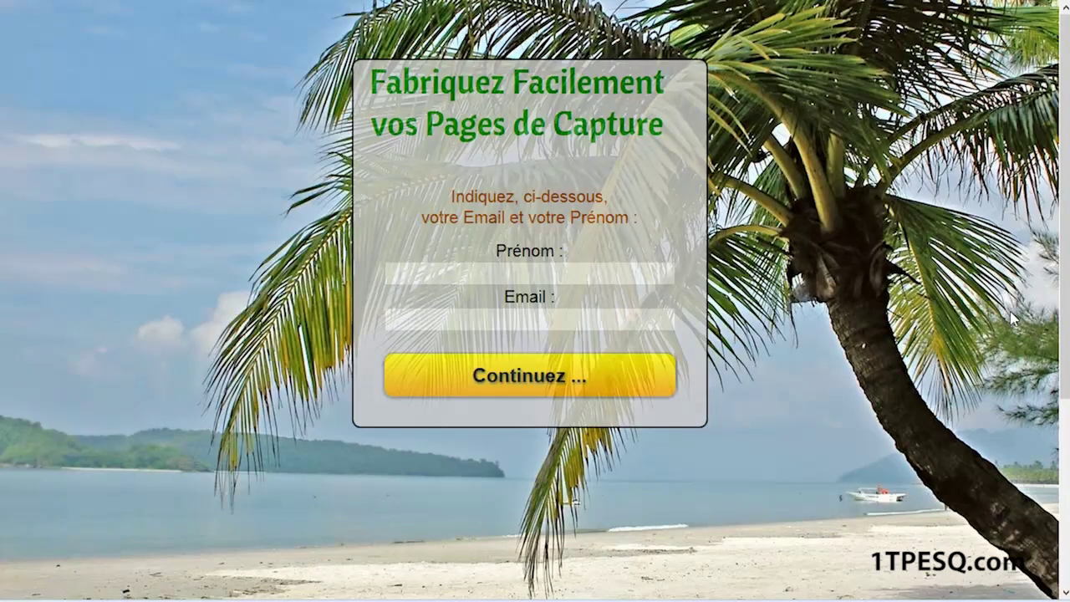
scroll(1063, 259, down, 3)
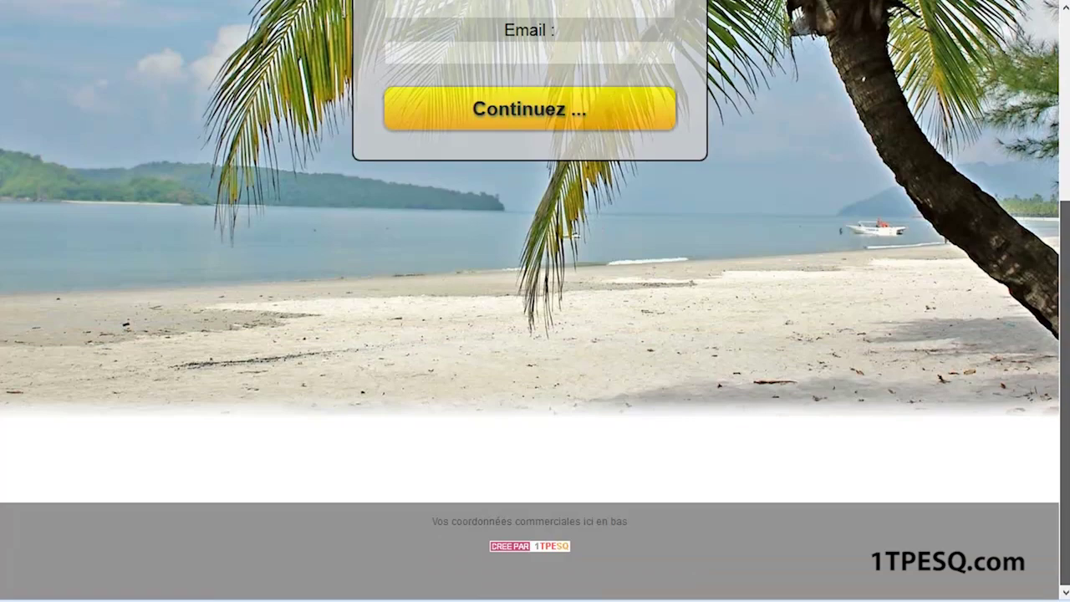
scroll(1063, 260, up, 3)
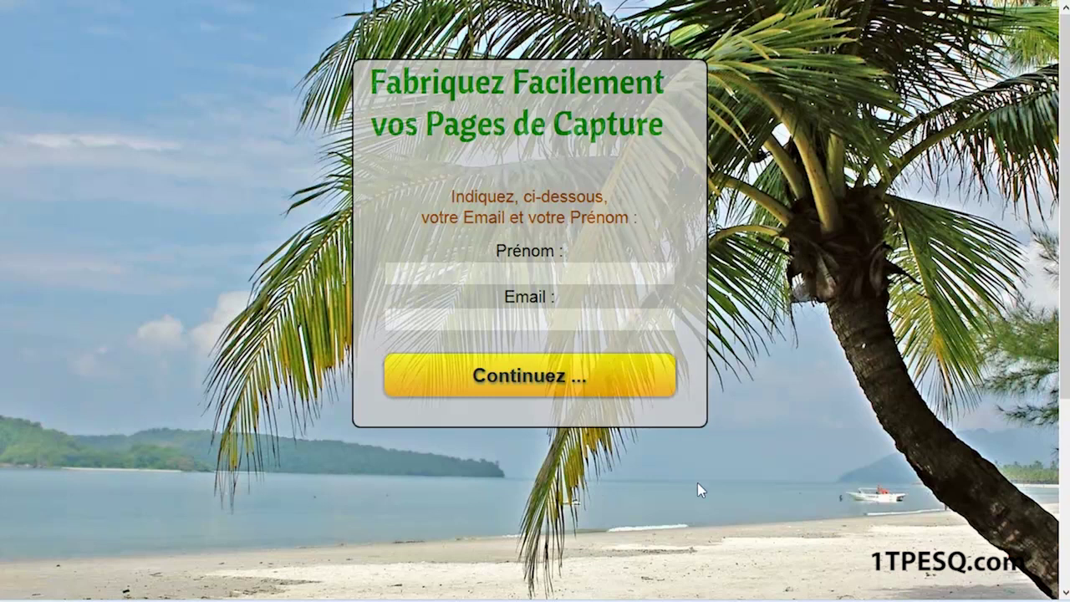
mouse_move(1063, 345)
mouse_down()
mouse_move(1063, 517)
mouse_move(1063, 343)
mouse_up()
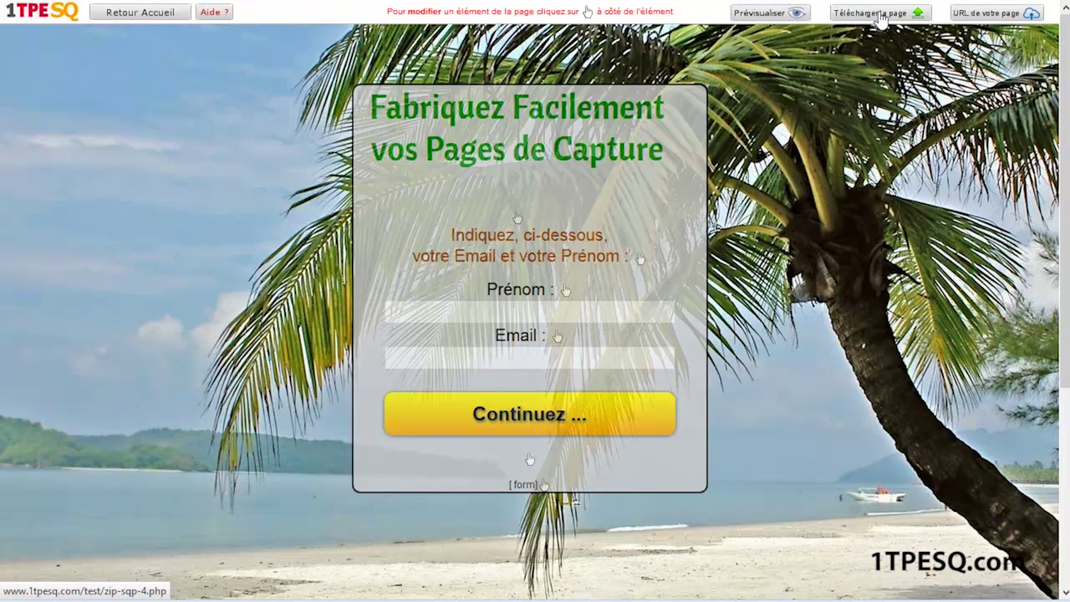
click(744, 29)
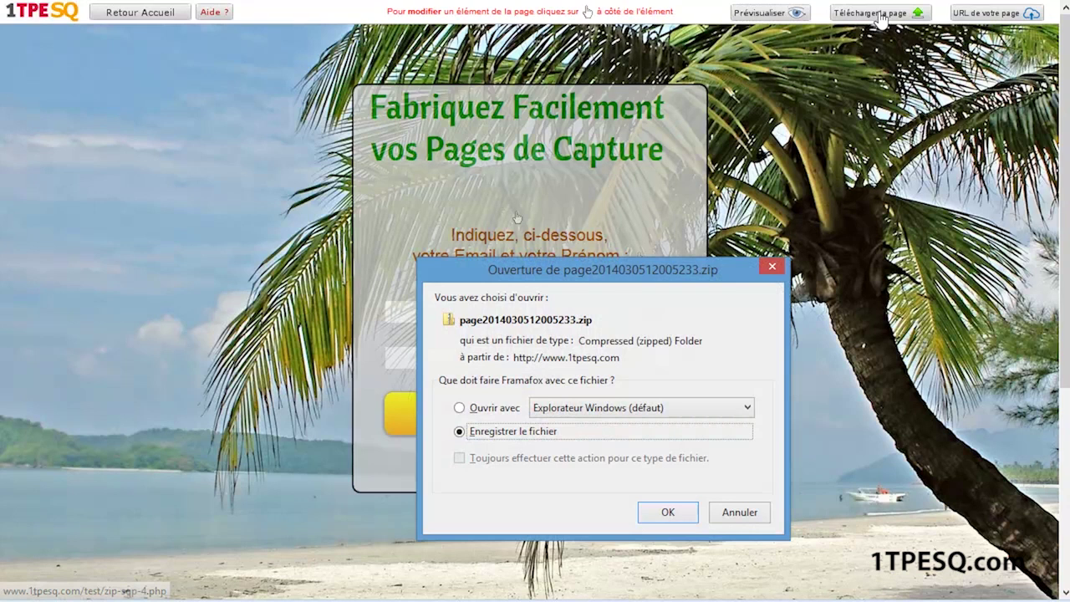
drag(608, 269, 582, 164)
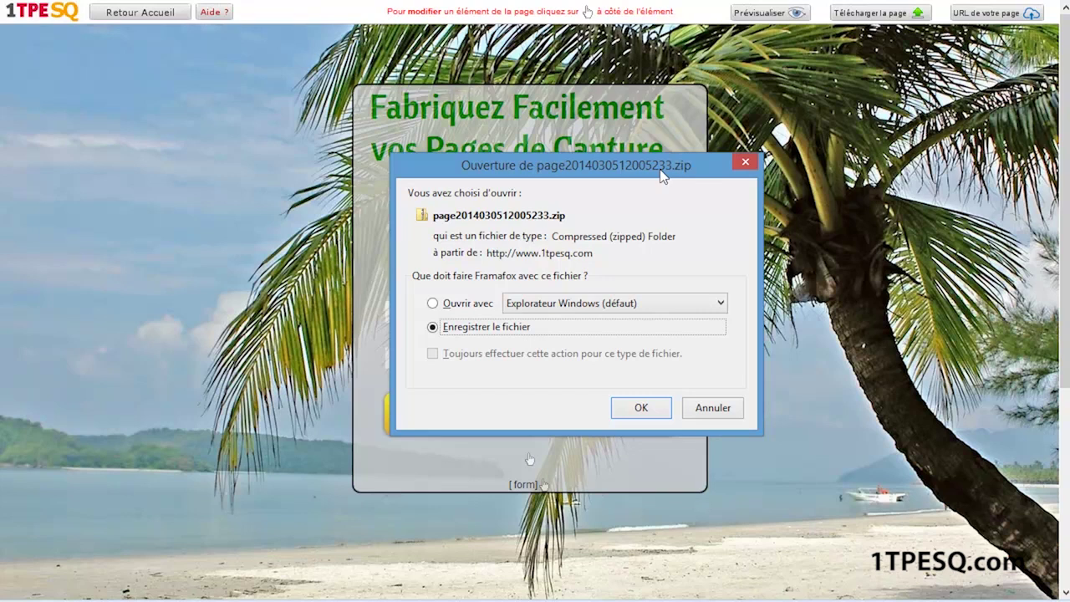
drag(660, 172, 591, 134)
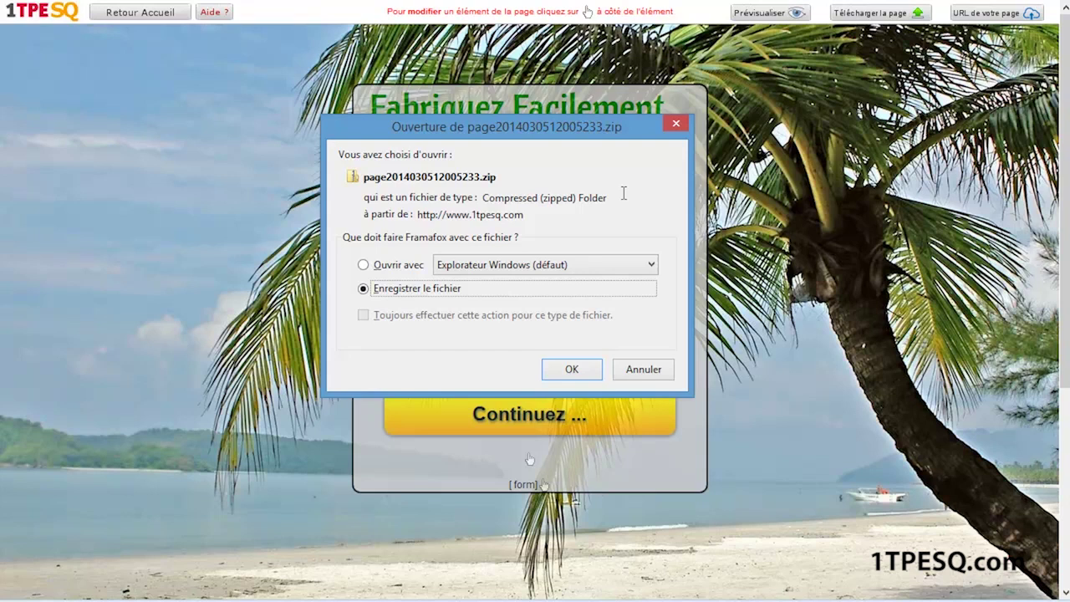
click(633, 369)
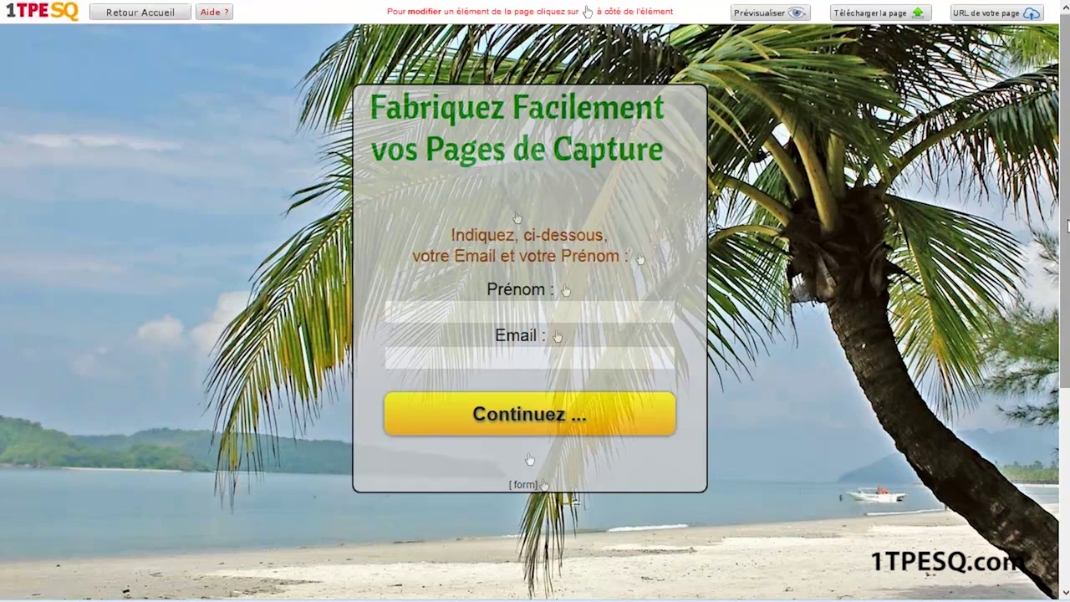
drag(1067, 224, 1066, 418)
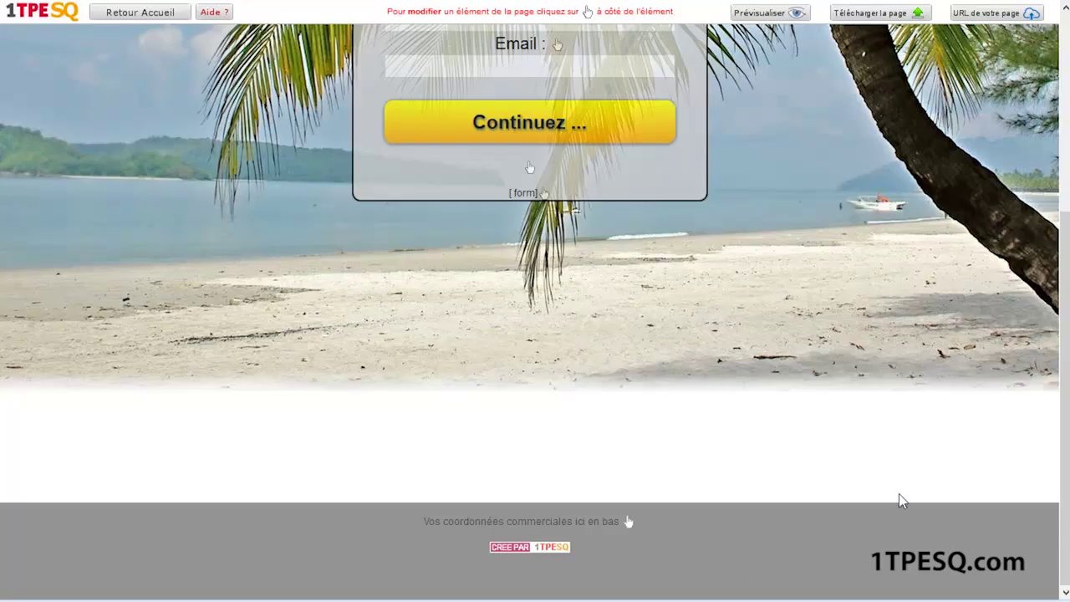
drag(1065, 451, 1065, 246)
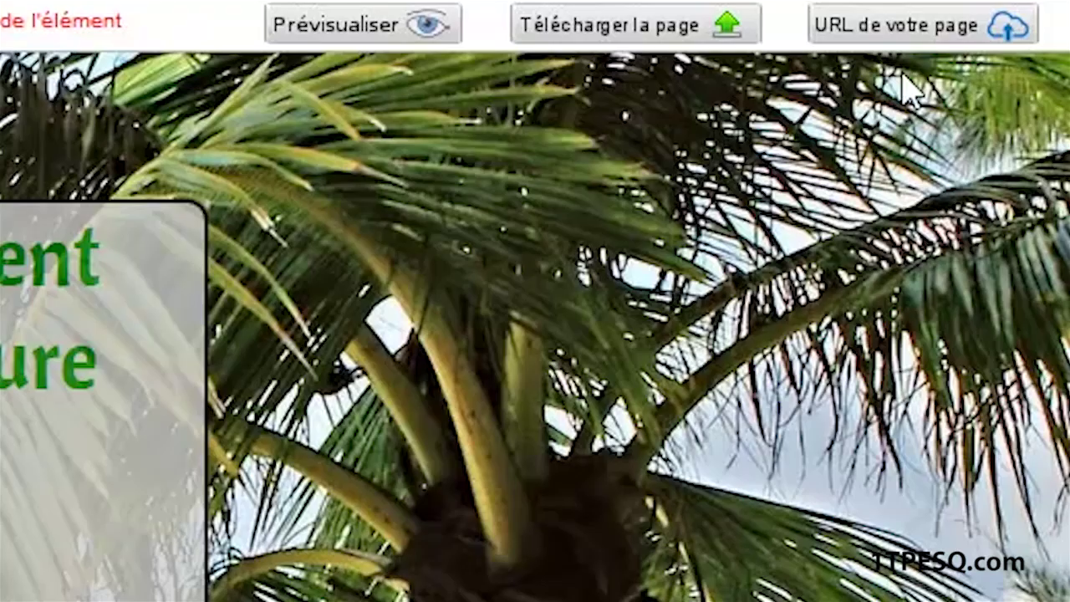
Step: From URL de votre page, log in with the 1TPE username and password for free hosting
click(922, 35)
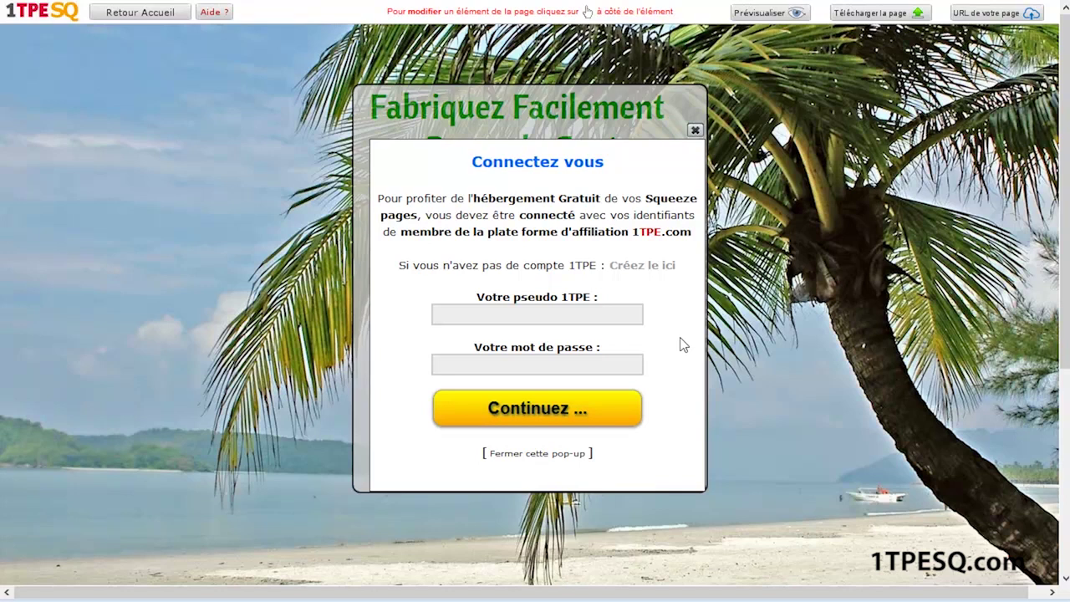
click(484, 315)
text(smc)
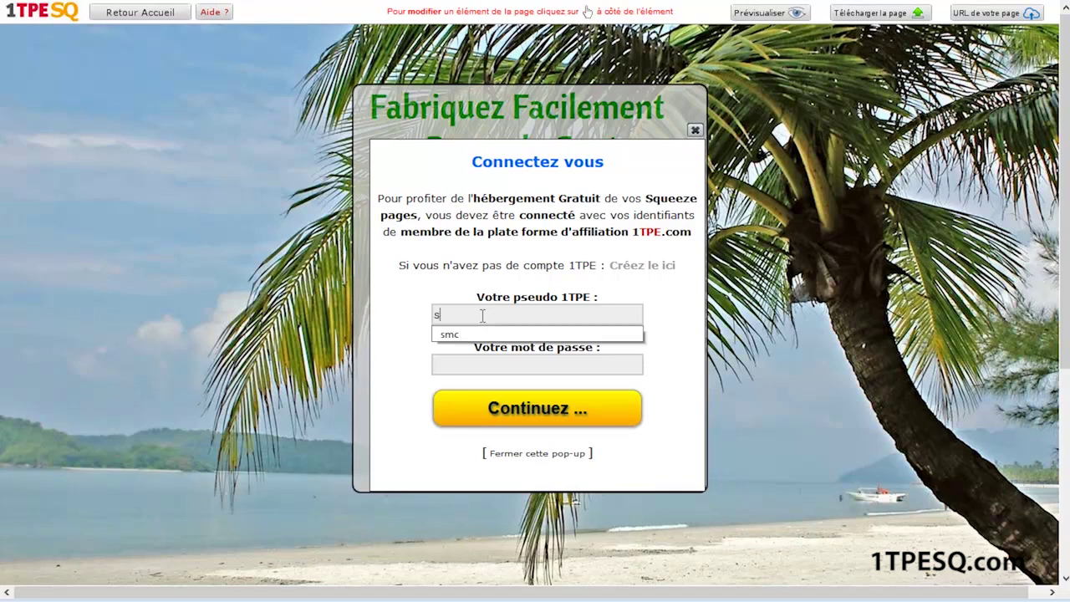
click(465, 335)
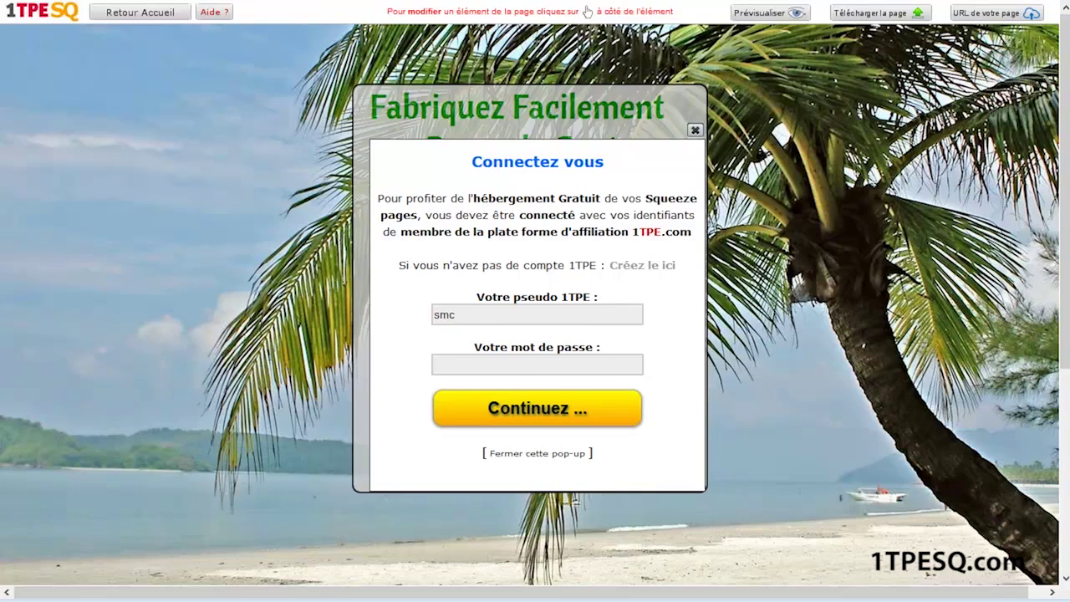
click(479, 362)
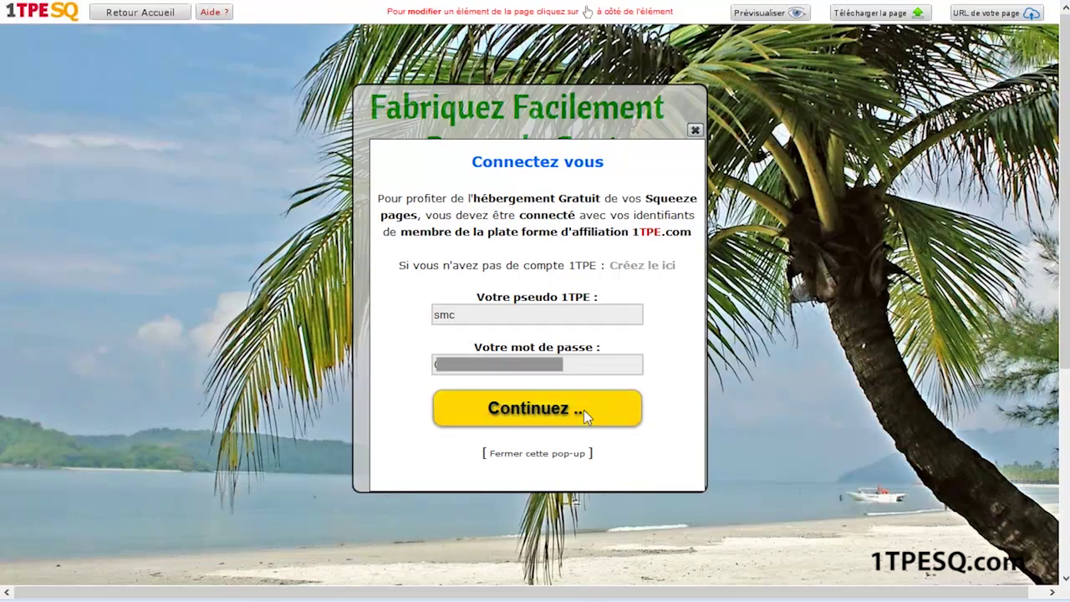
click(535, 410)
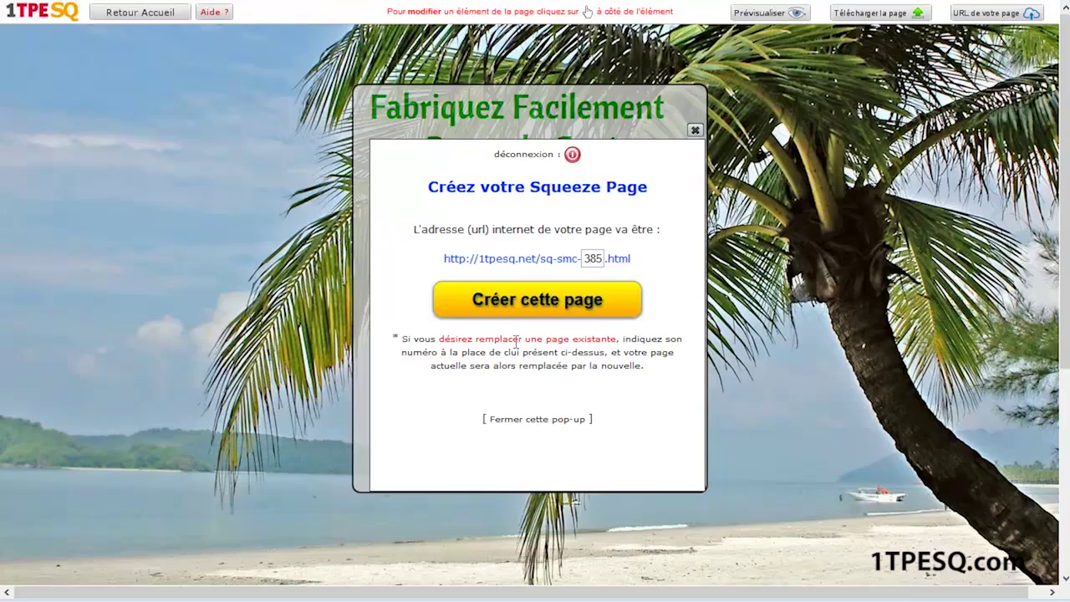
click(516, 307)
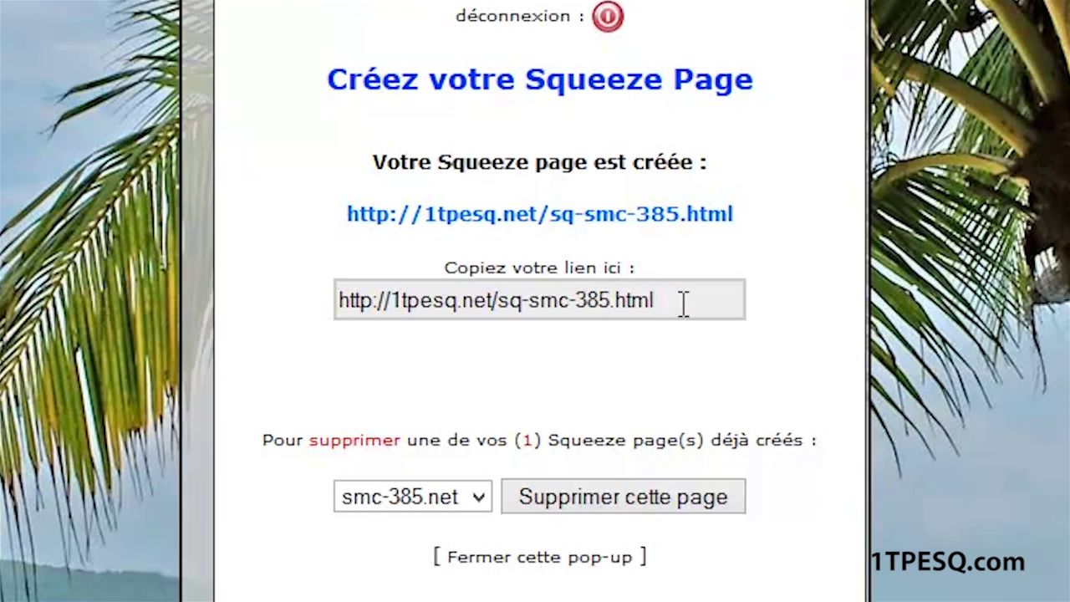
drag(611, 303, 428, 303)
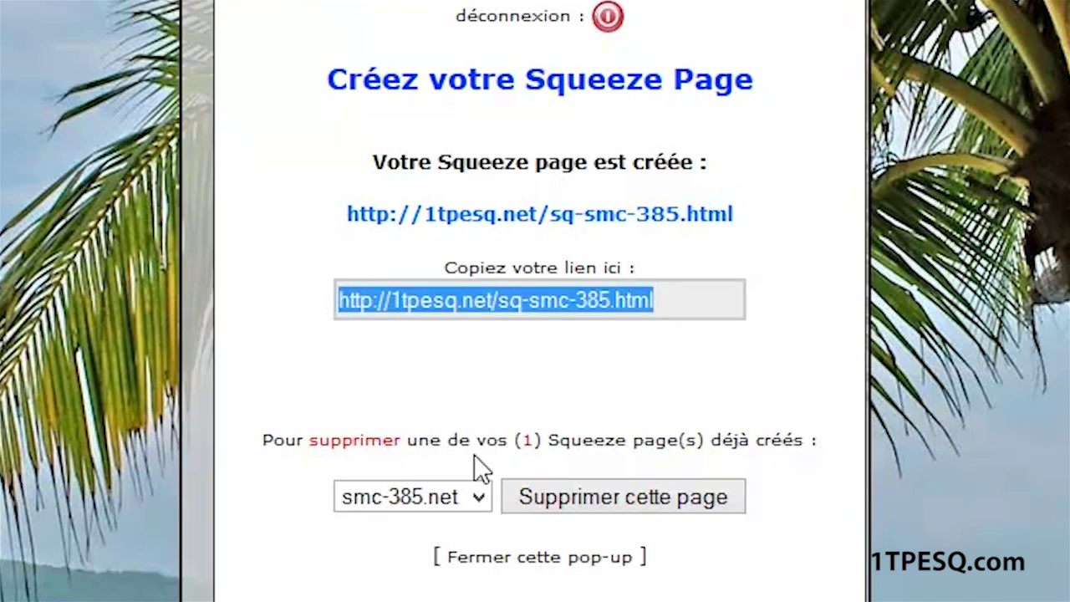
click(378, 218)
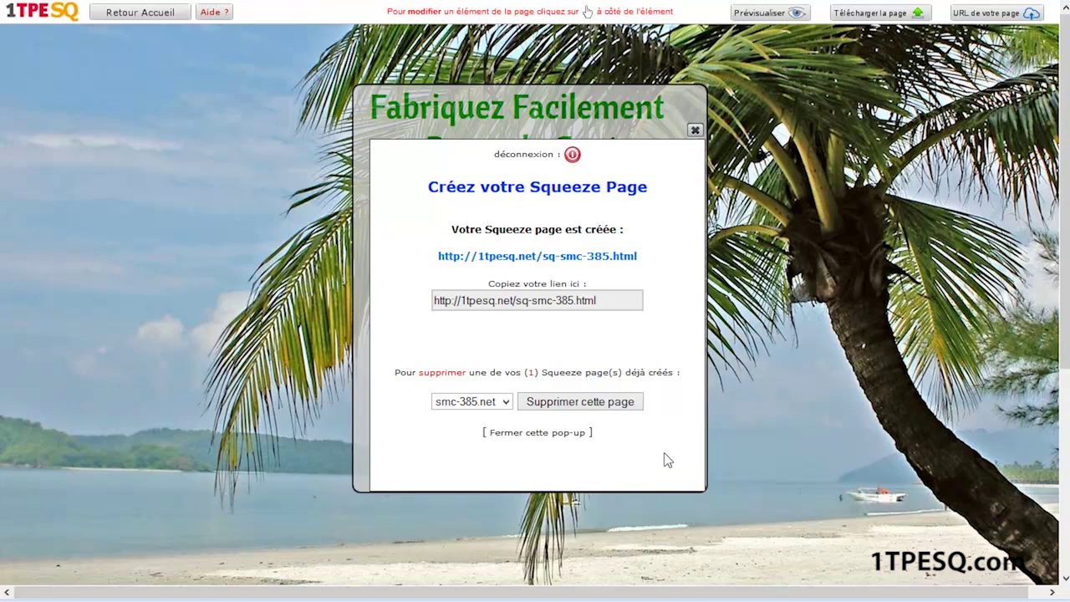
click(494, 401)
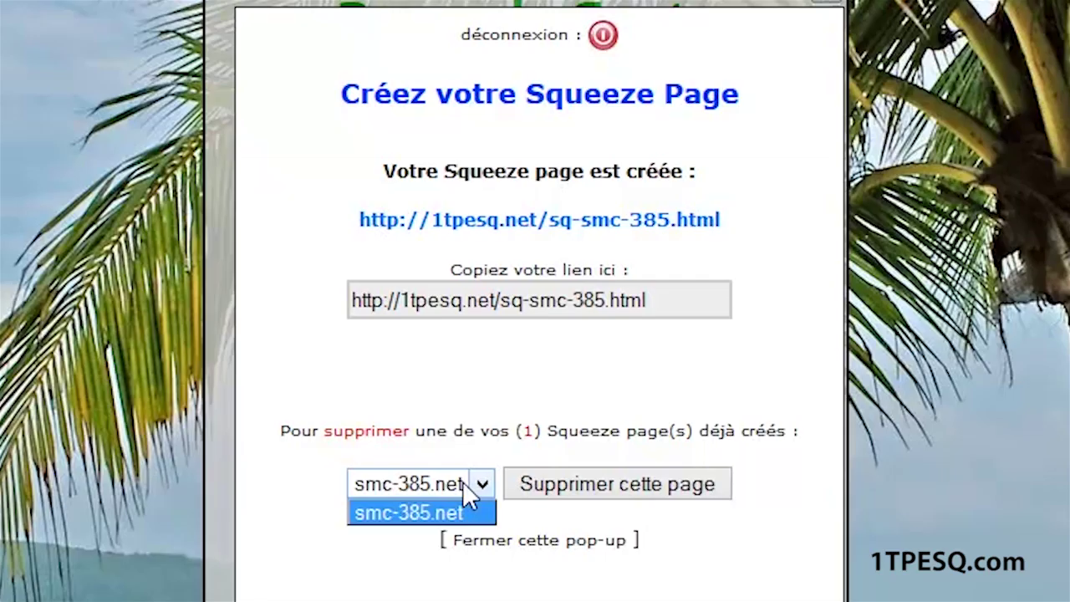
click(462, 482)
click(470, 484)
click(473, 486)
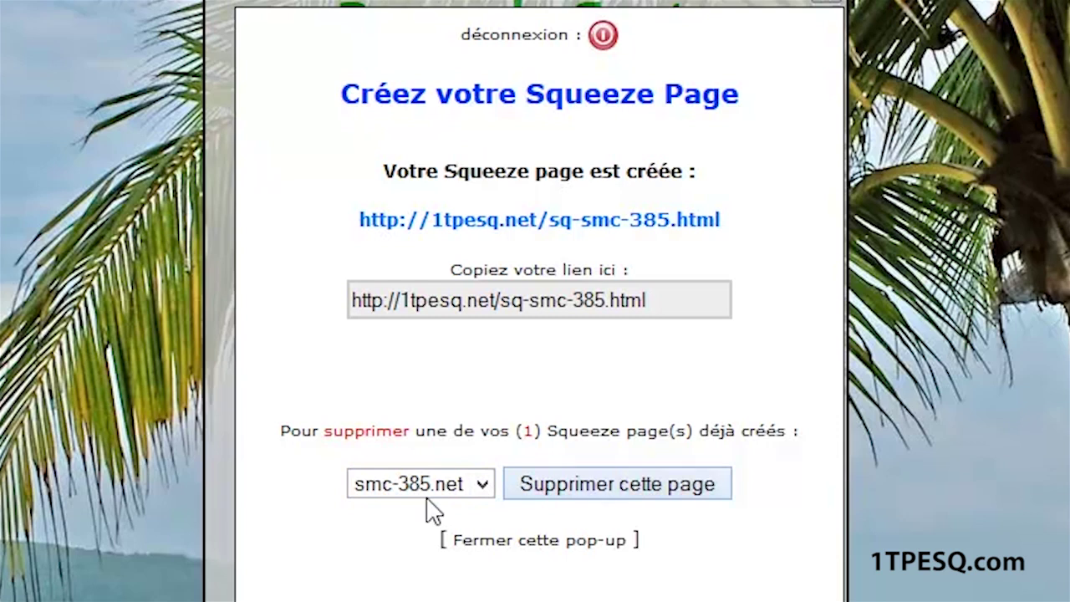
Step: Delete the smc-385 squeeze page, change the page number to 2, and close the popup
click(611, 490)
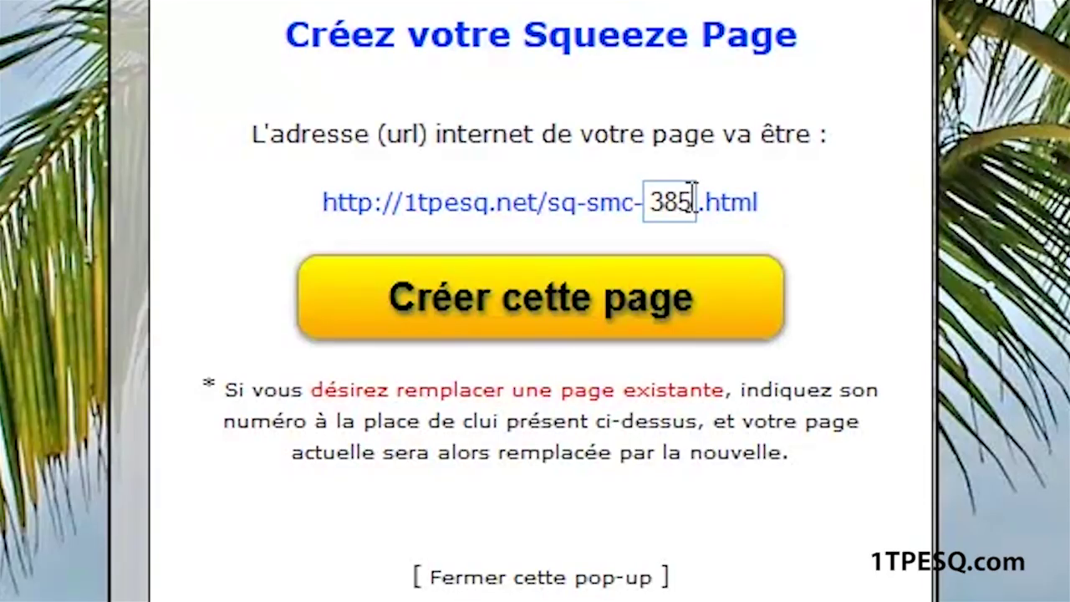
drag(648, 201, 702, 199)
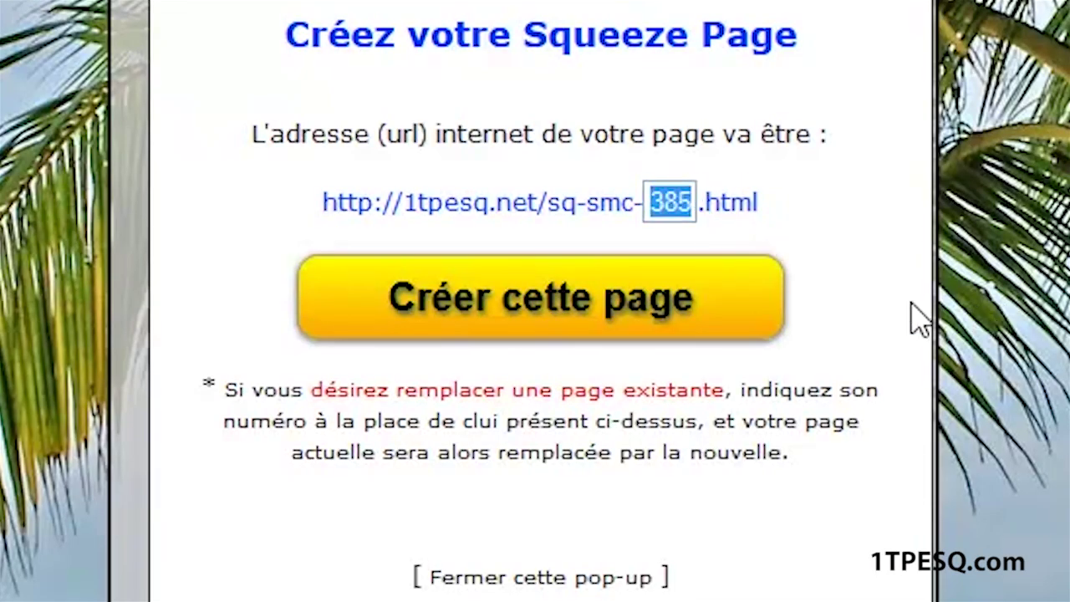
text(2)
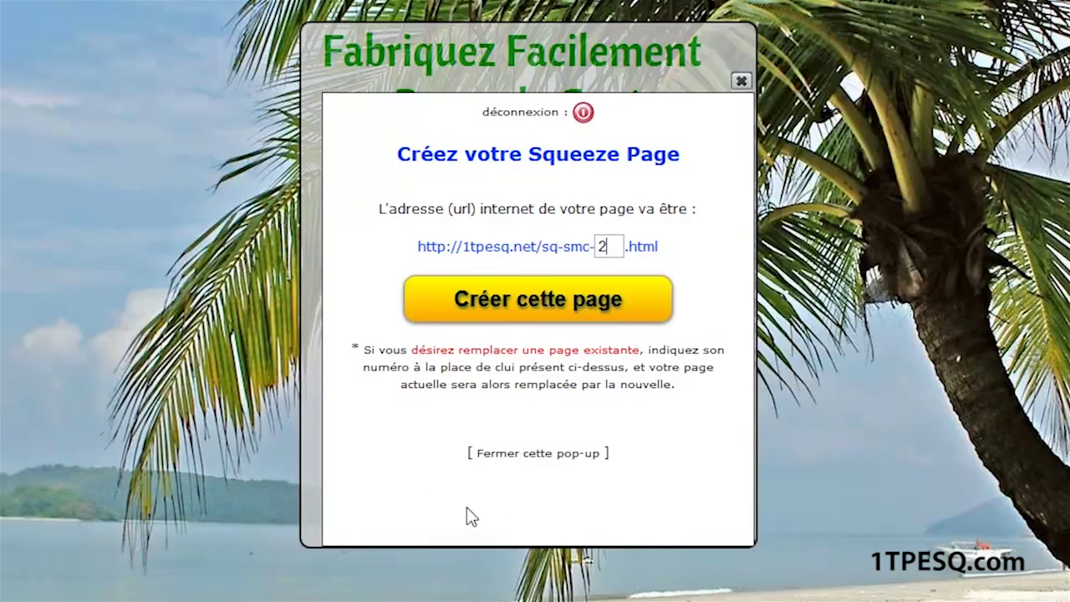
click(741, 82)
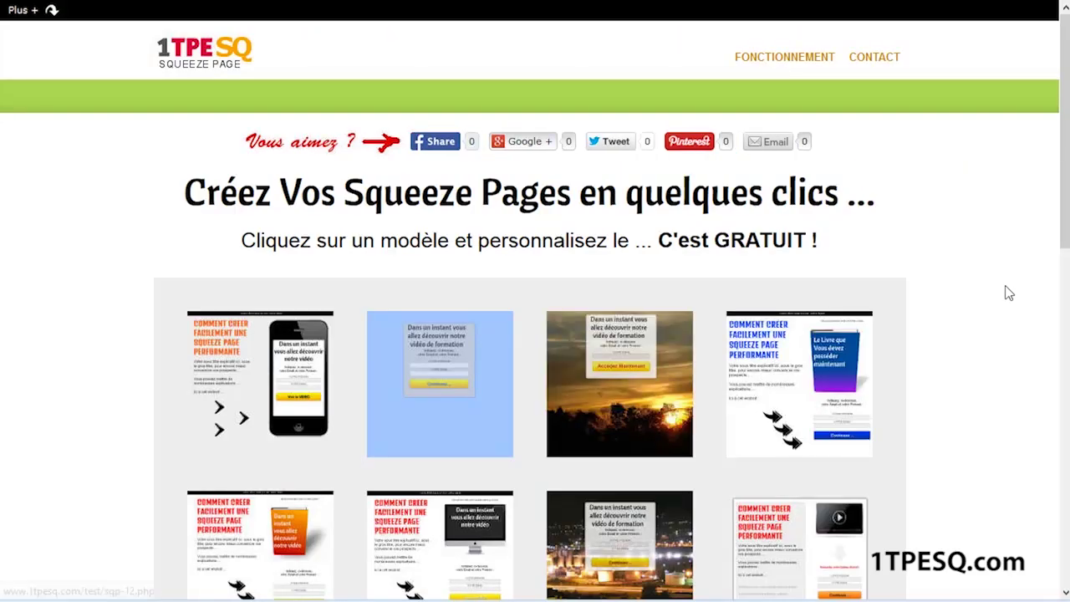
Step: Open the black 'COMMENT CREER FACILEMENT UNE SQUEEZE PAGE PERFORMANTE' video template from the gallery
drag(1066, 177, 1062, 355)
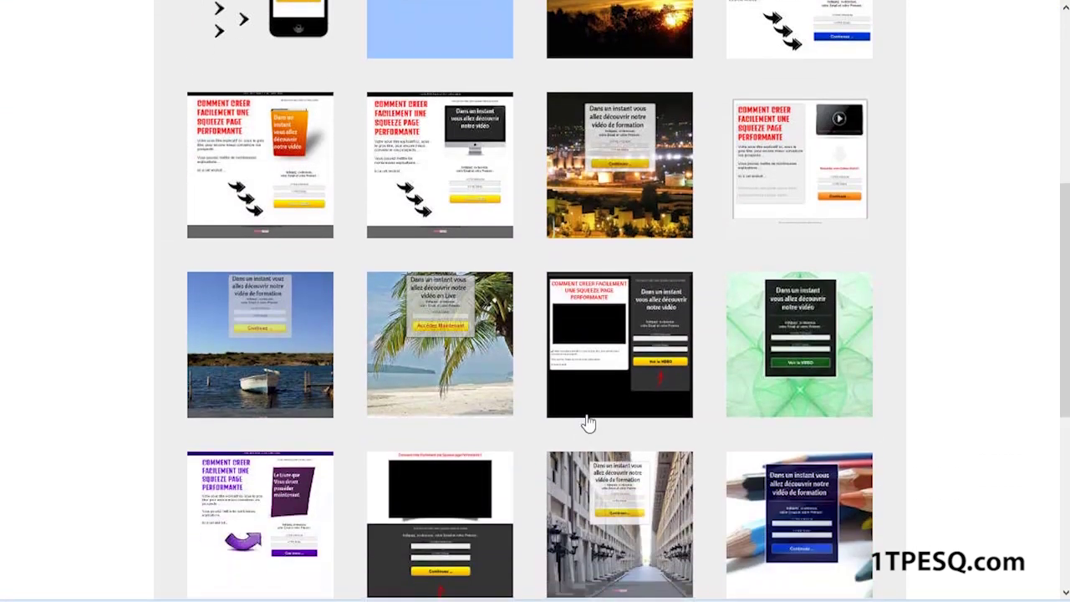
click(659, 342)
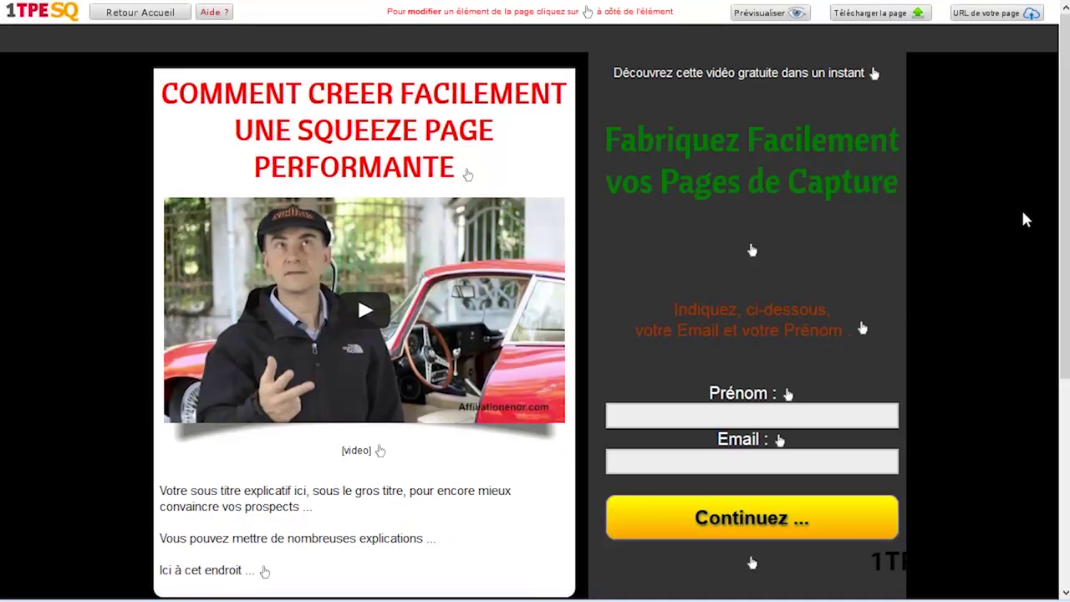
scroll(1063, 163, down, 1)
scroll(1064, 167, down, 2)
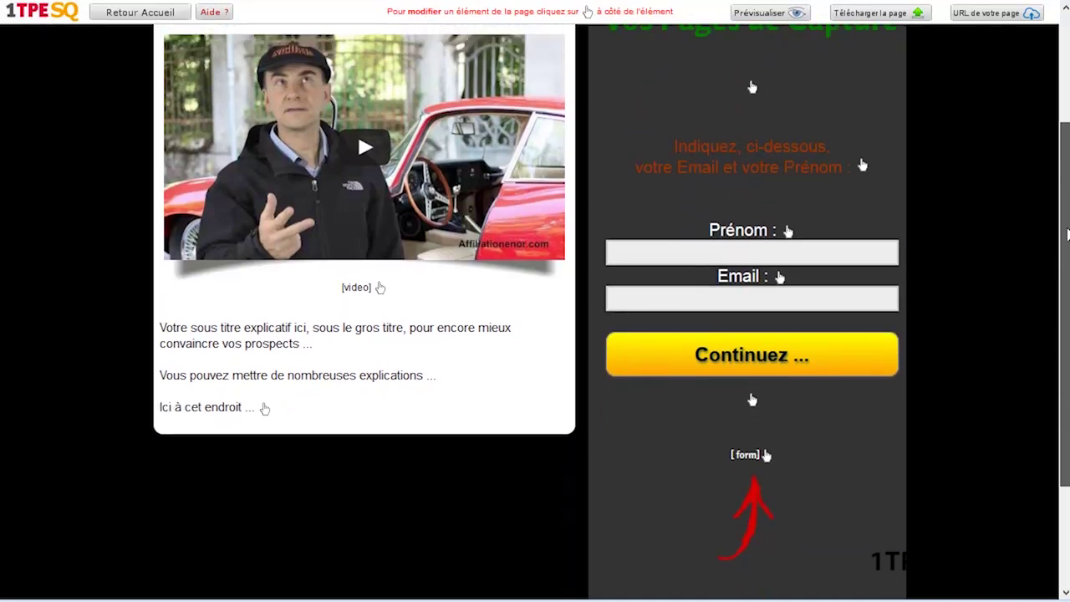
scroll(398, 462, up, 2)
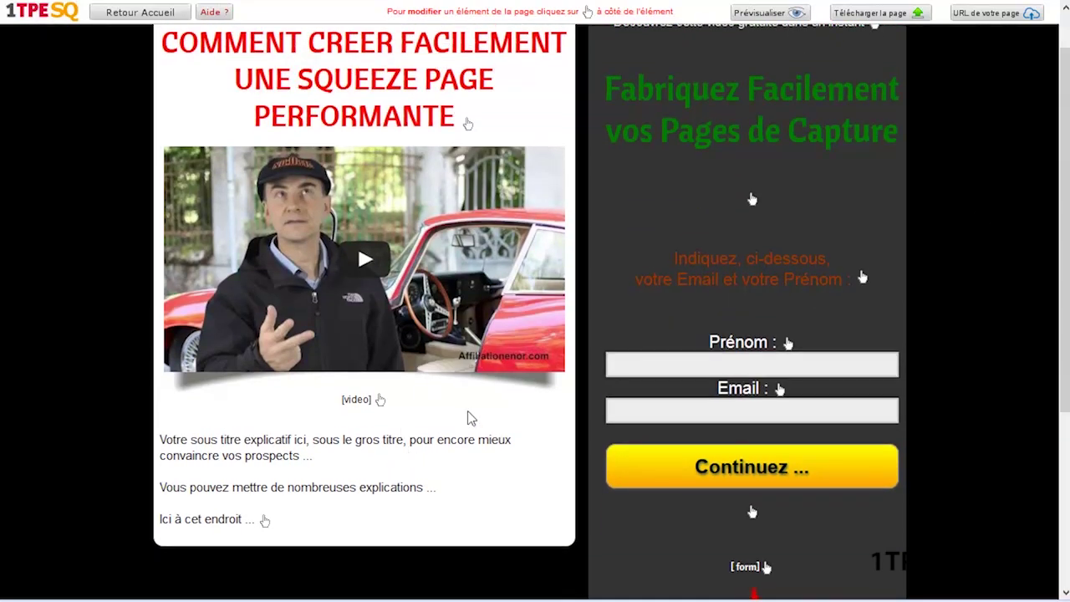
scroll(468, 414, down, 2)
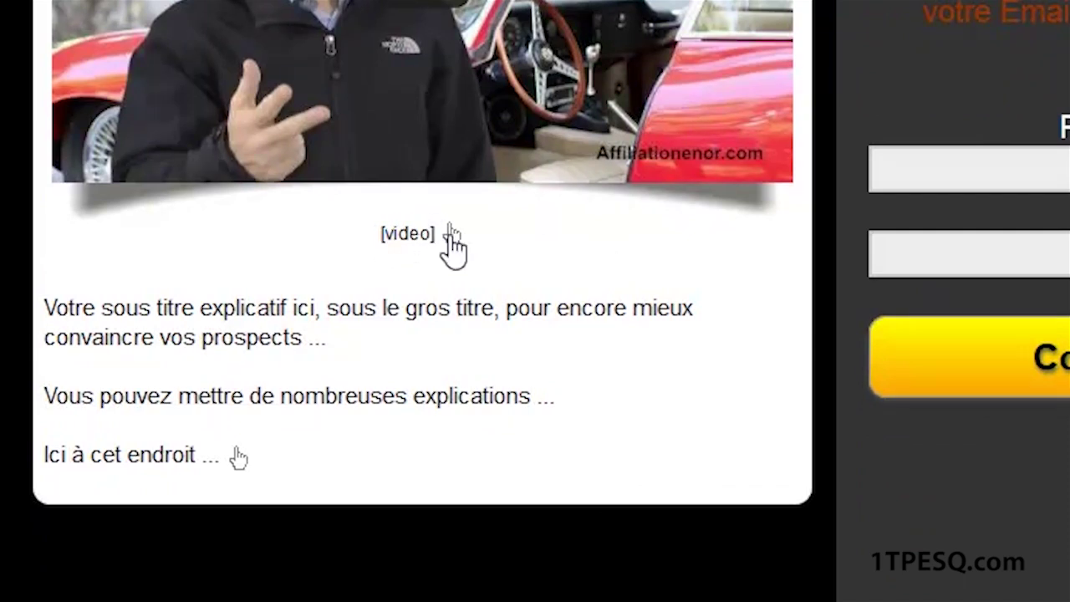
click(450, 229)
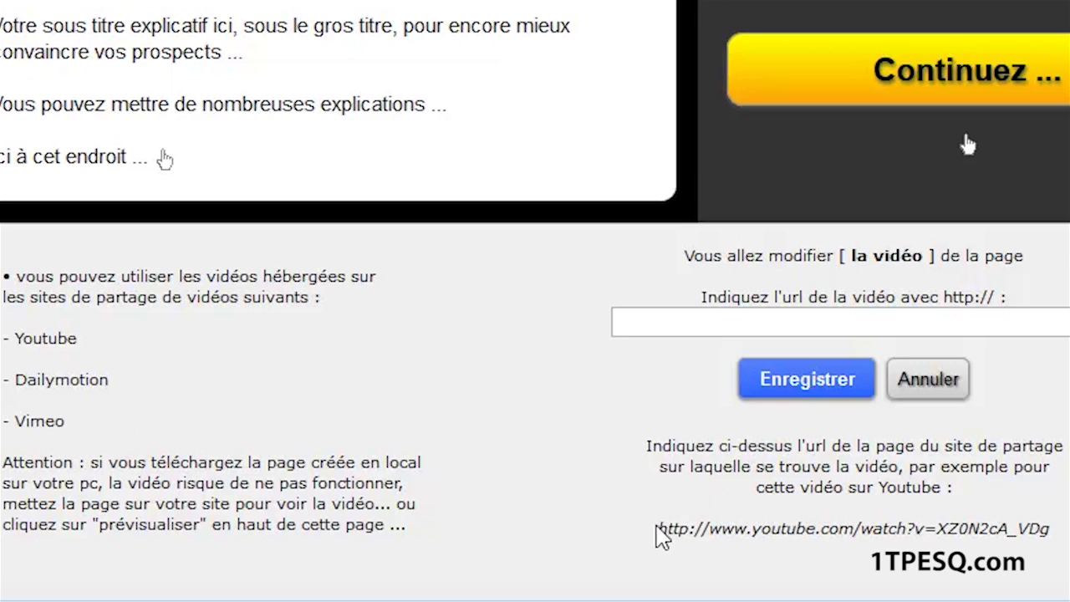
drag(660, 529, 1046, 523)
key(ctrl+c)
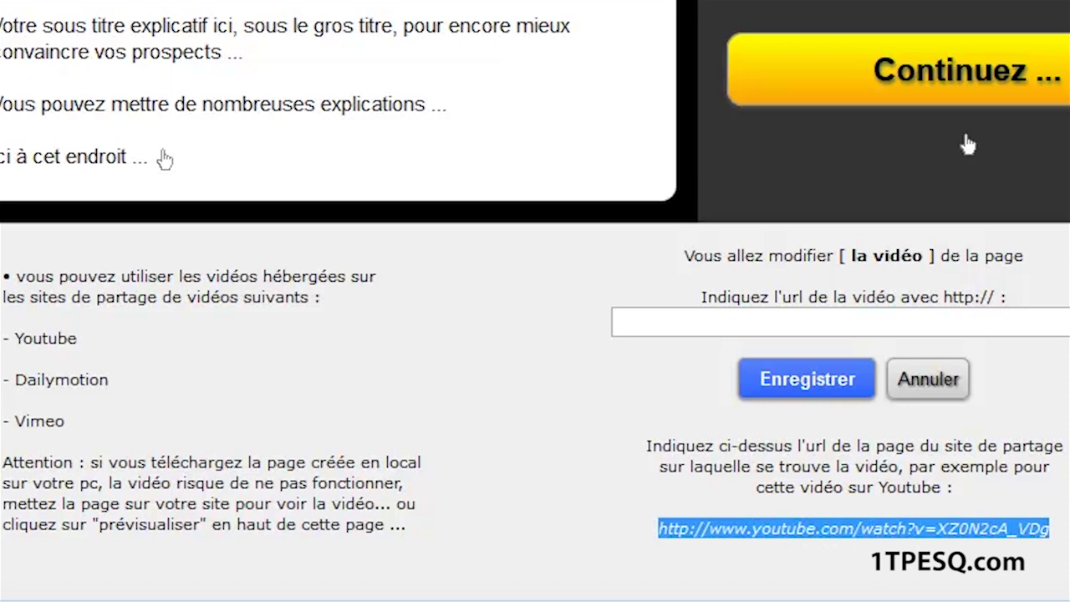
click(696, 566)
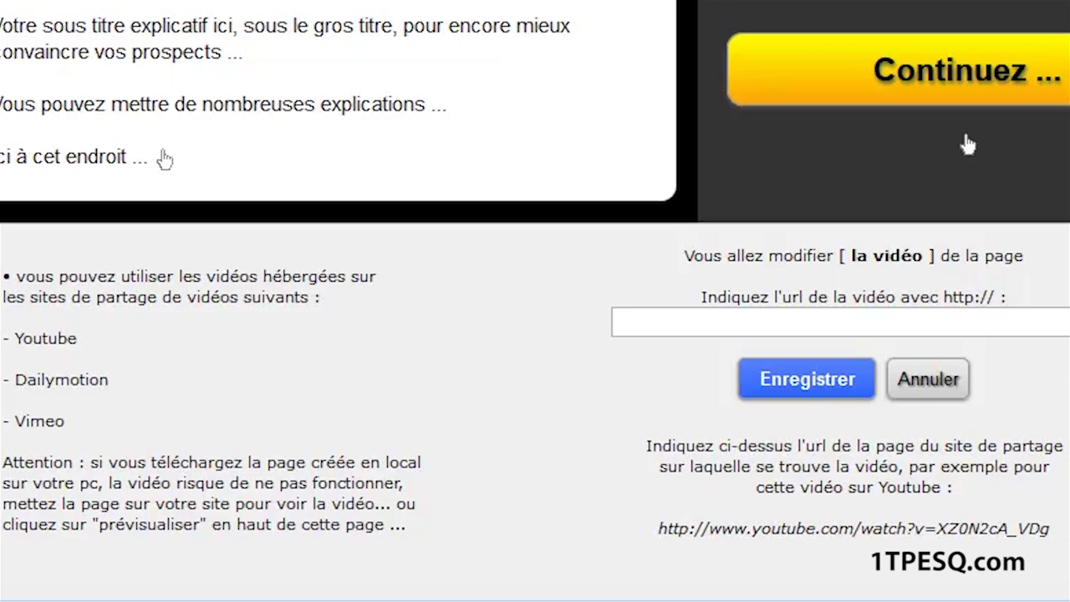
click(650, 328)
key(ctrl+v)
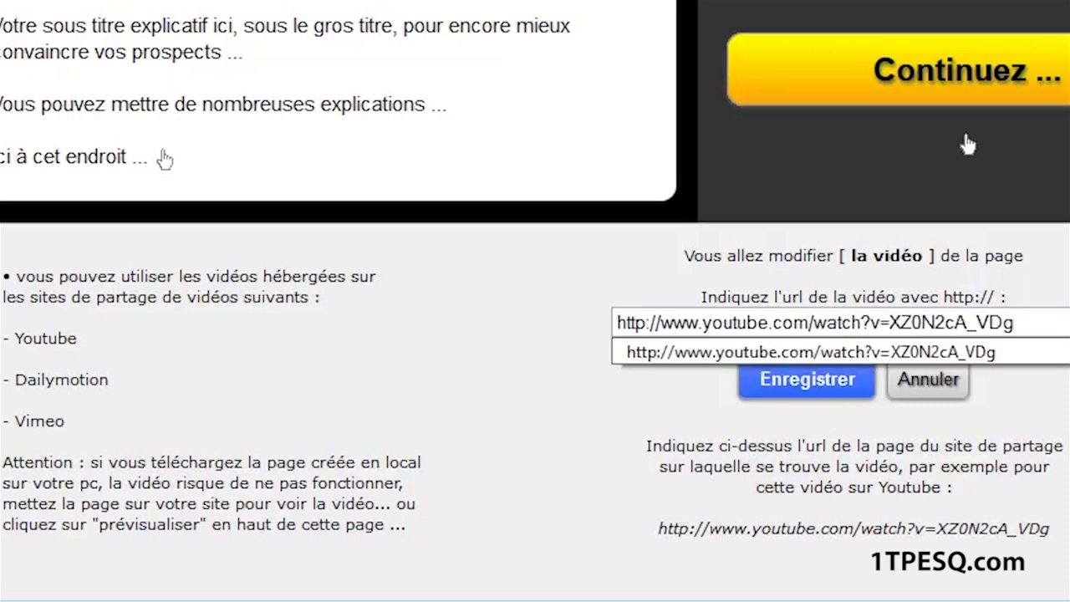
click(806, 349)
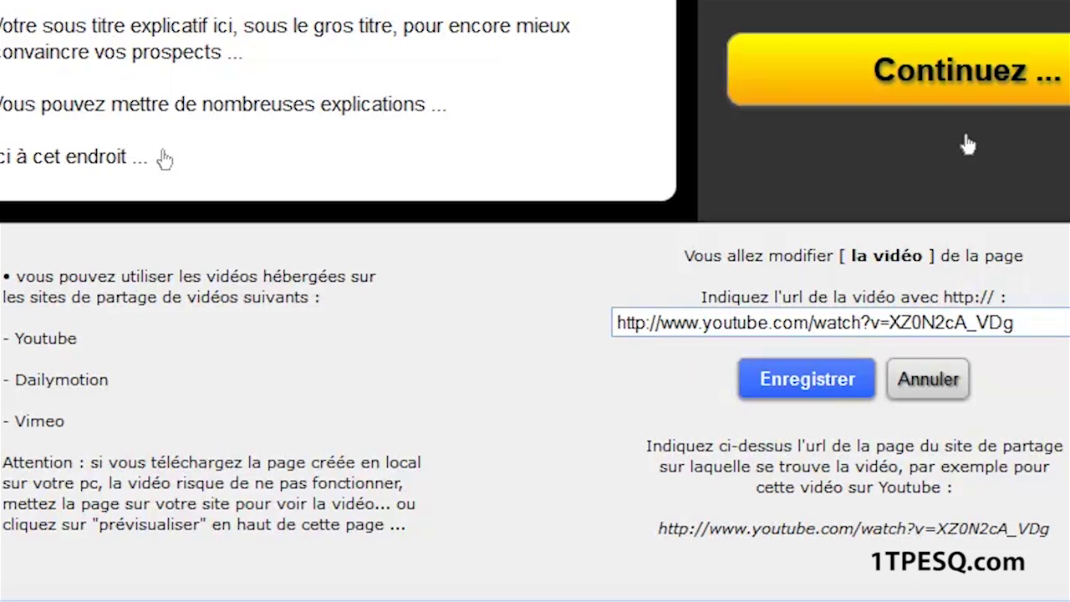
click(790, 376)
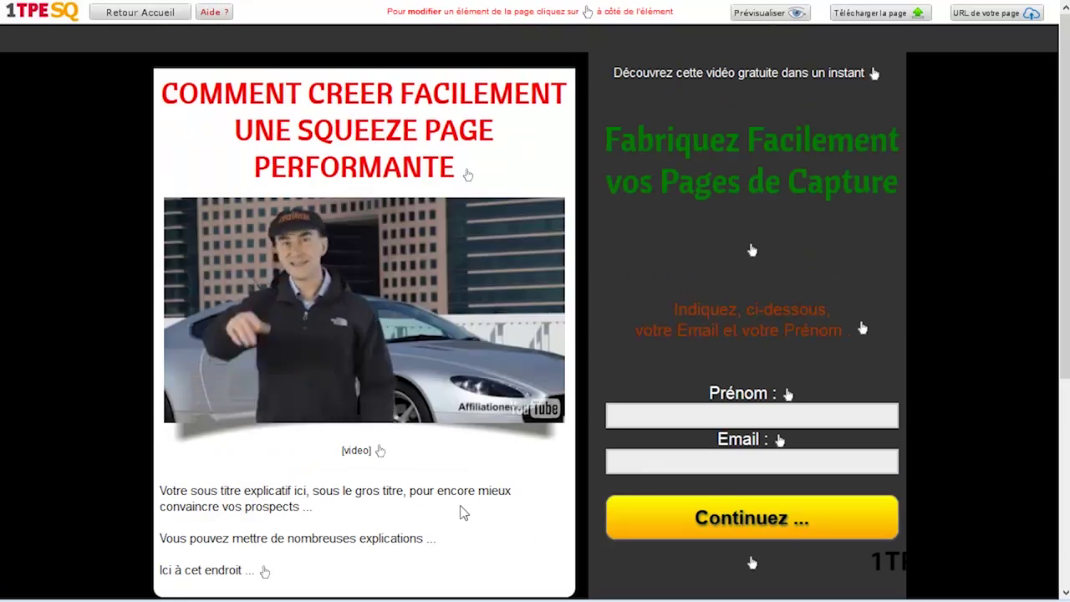
Step: Pause the newly inserted YouTube clip and check the page around it
click(358, 306)
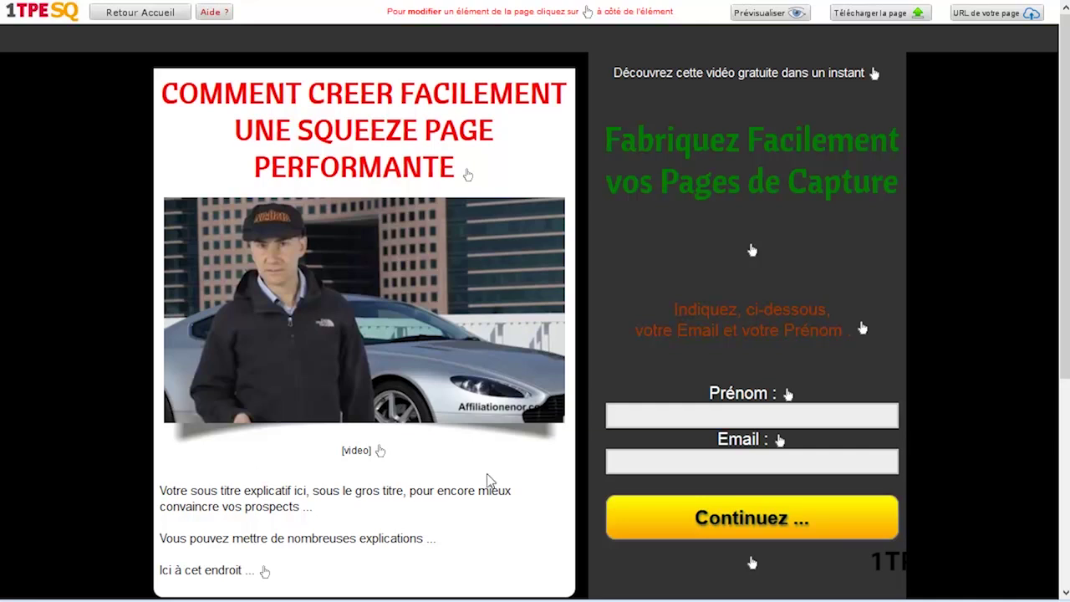
scroll(490, 480, down, 2)
scroll(491, 482, up, 2)
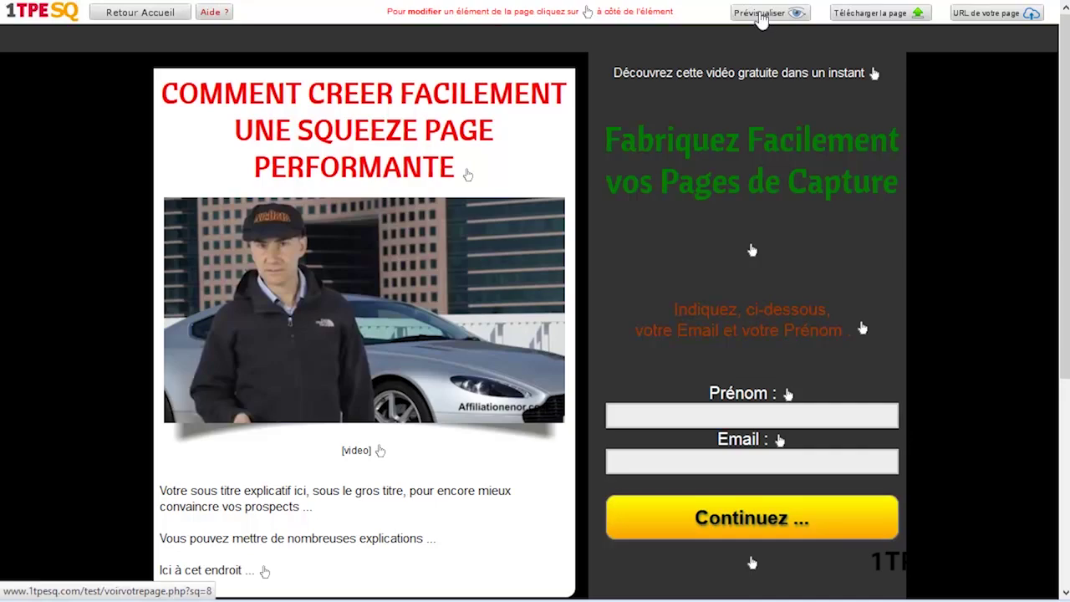
click(761, 17)
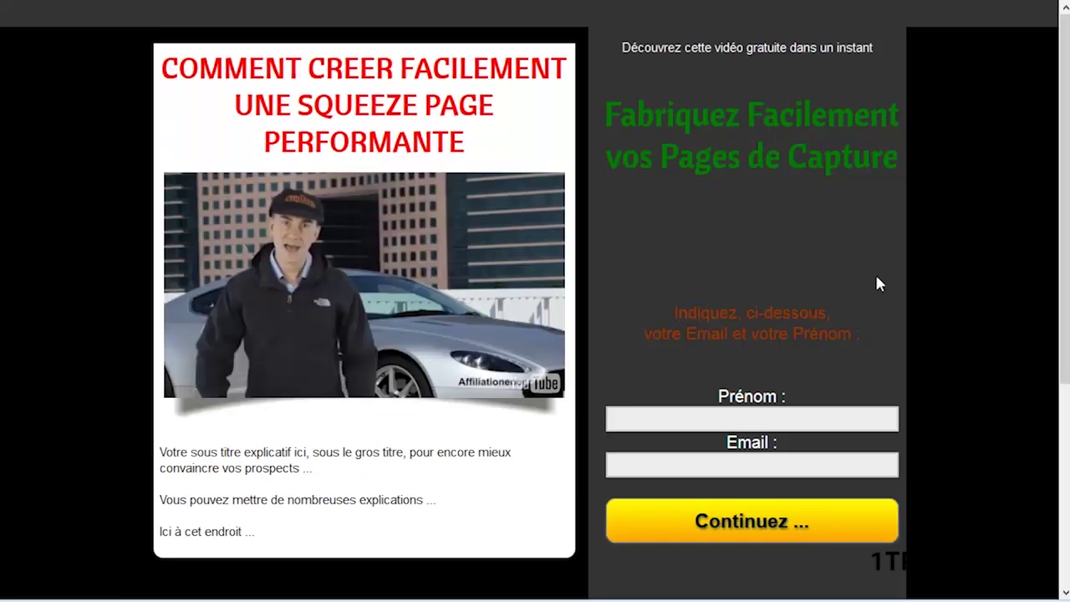
click(301, 260)
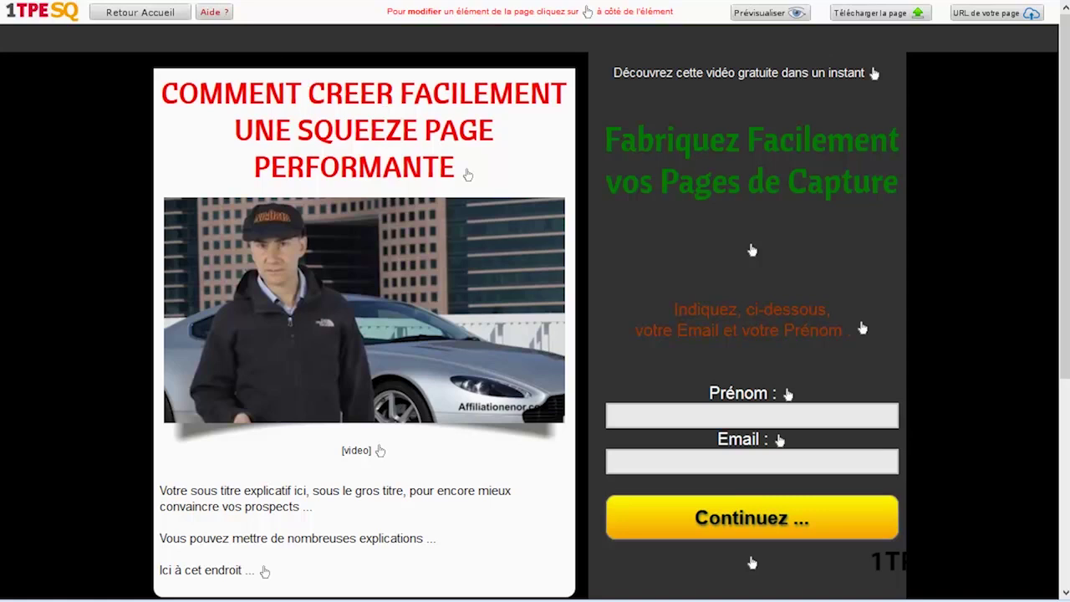
Step: Return to the models home page and open the 'Cliquez-ici Maintenant' newsletter signup at the bottom
key(alt+Left)
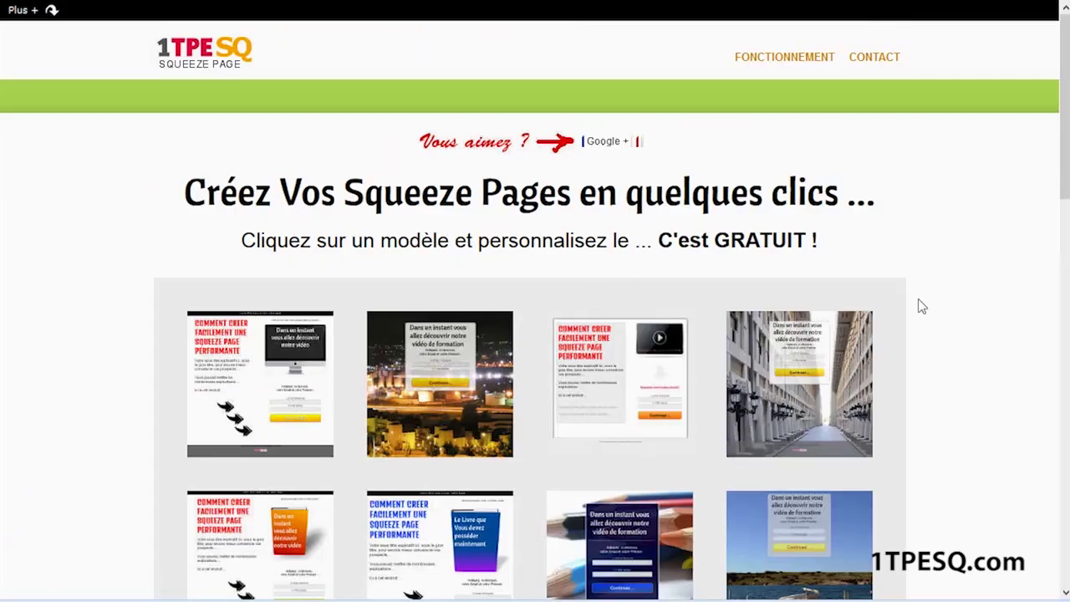
scroll(1007, 276, down, 2)
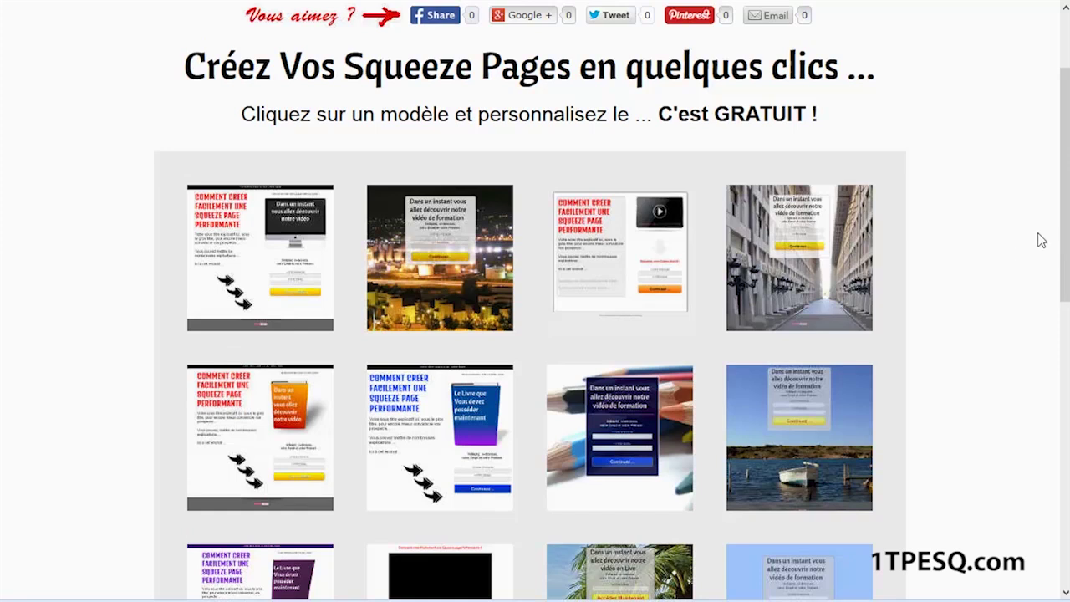
scroll(1063, 242, down, 4)
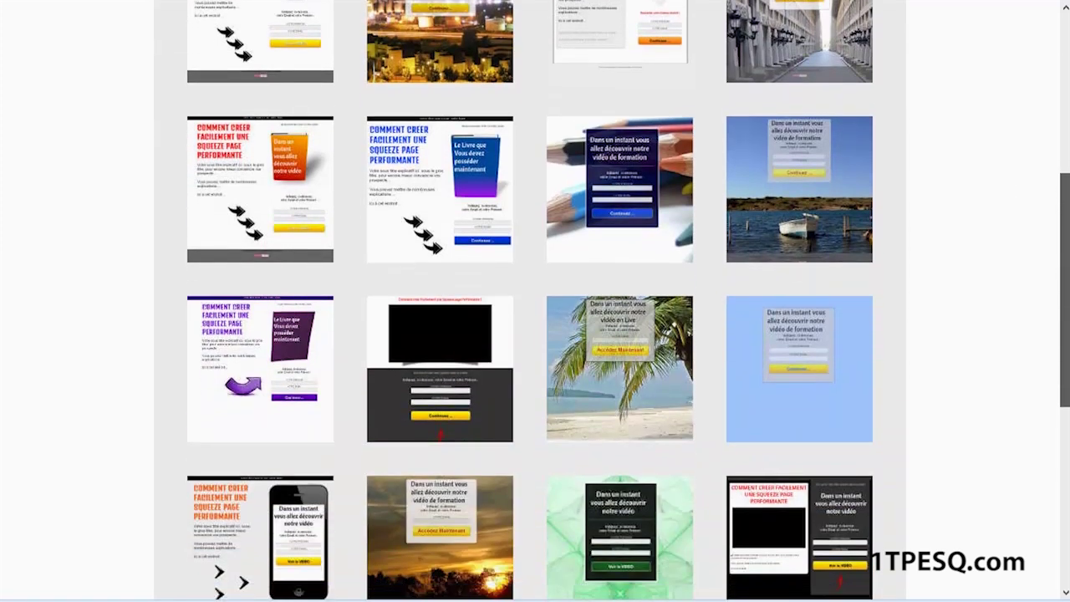
scroll(964, 348, up, 3)
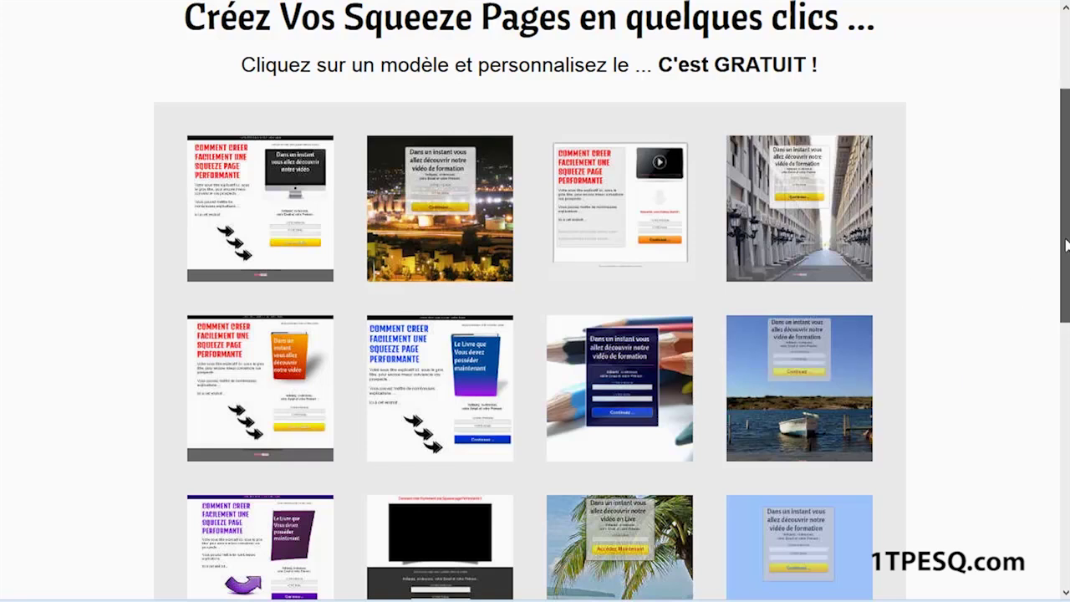
scroll(933, 330, up, 2)
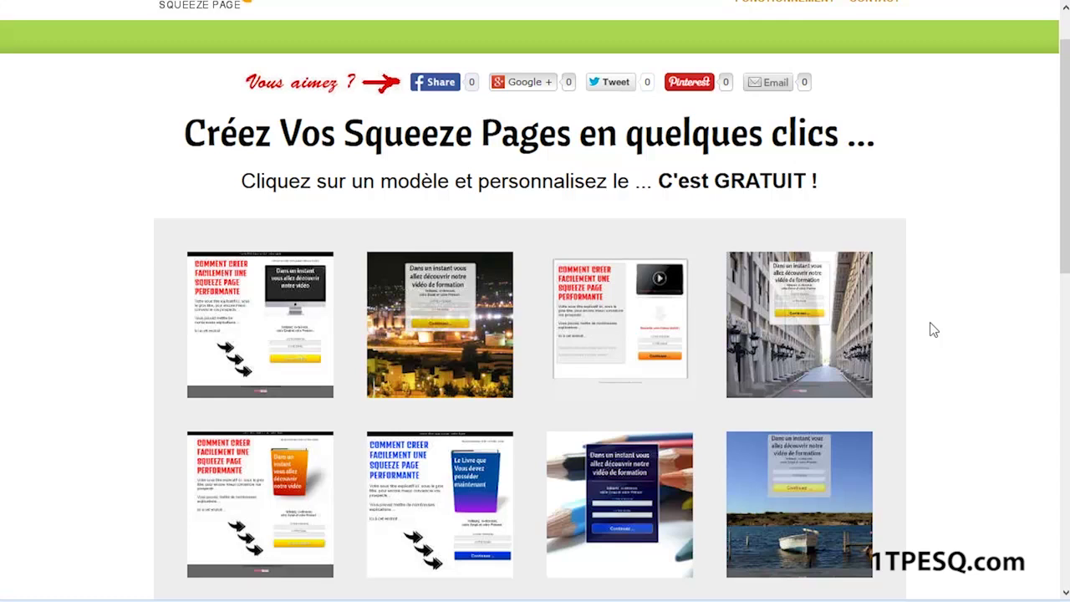
scroll(1014, 308, up, 1)
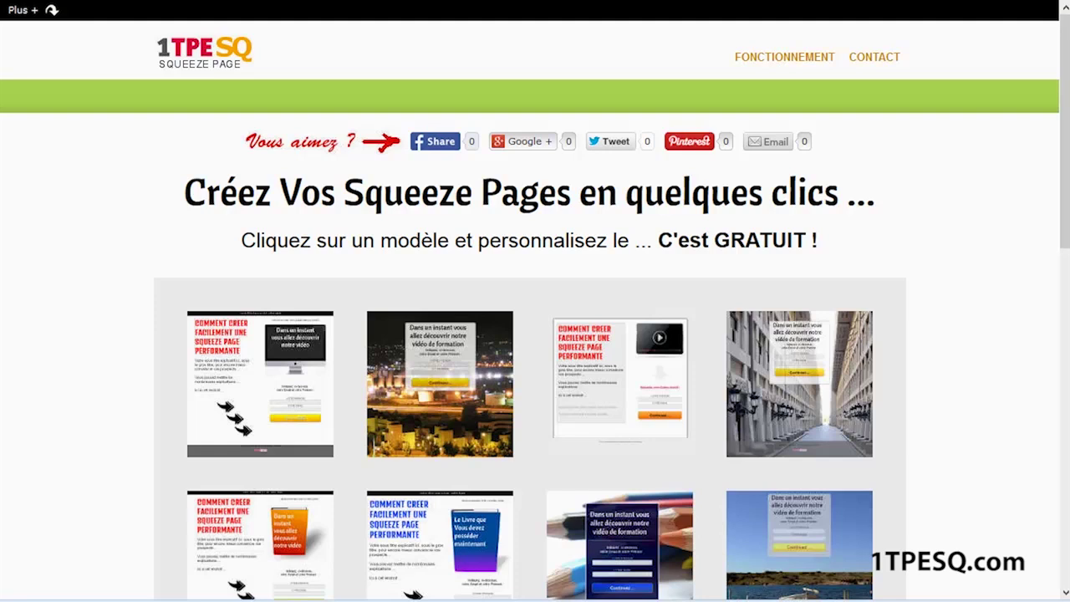
drag(1060, 207, 1061, 523)
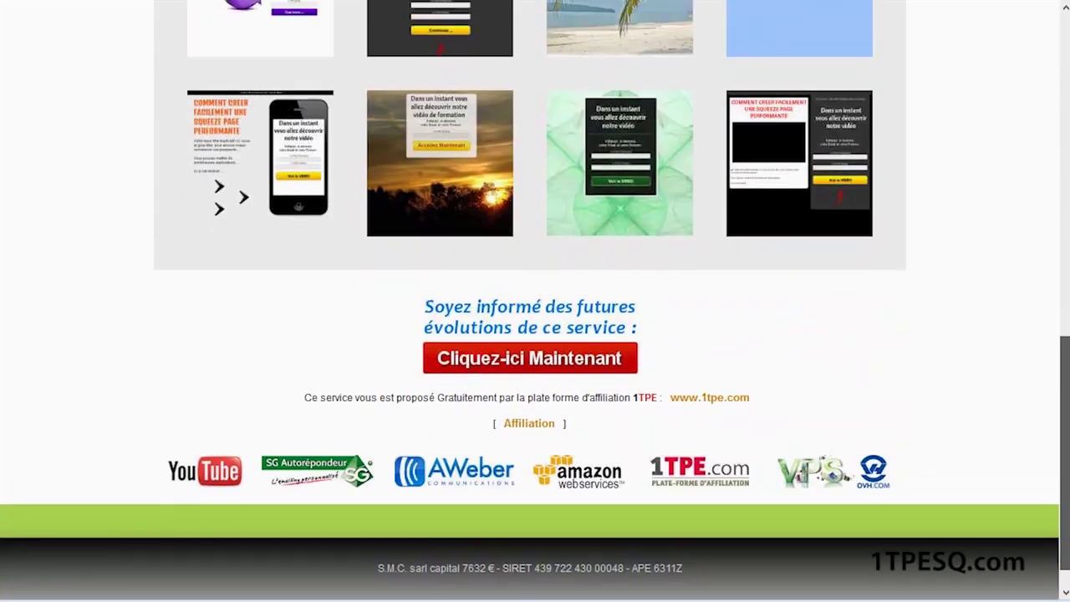
click(506, 357)
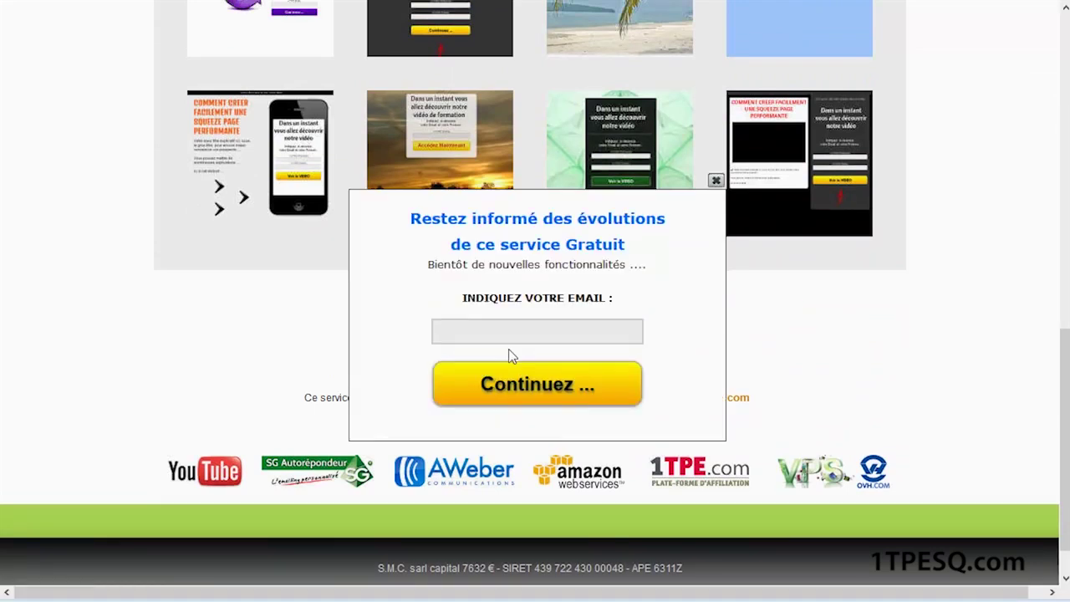